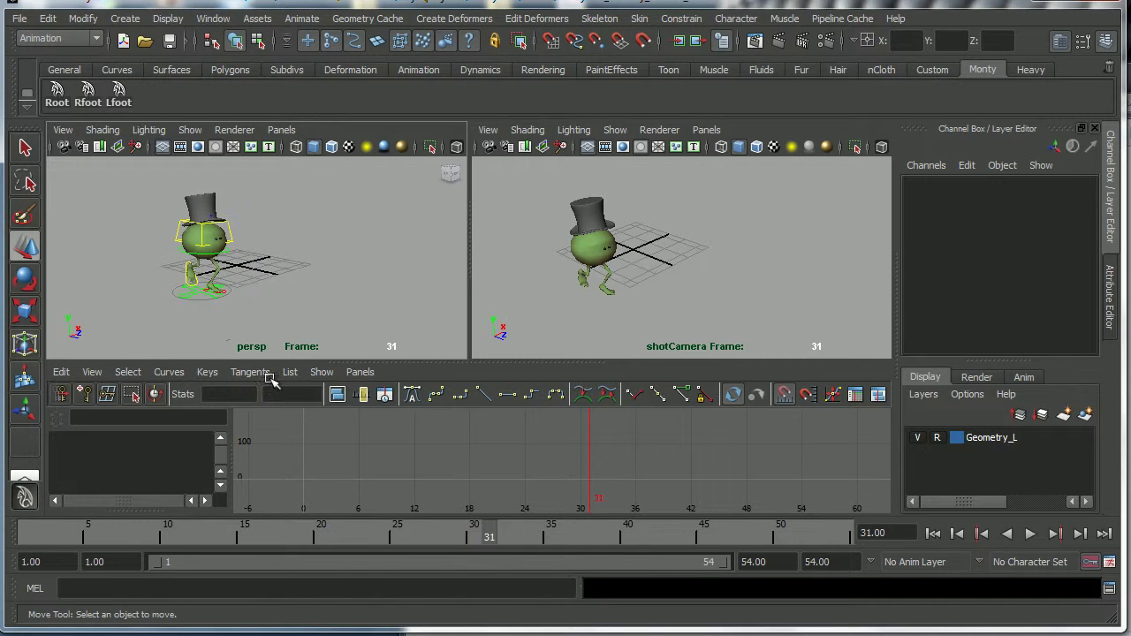
Play Monty's run cycle and pause on frame 14, then orbit and dolly the persp view
drag(33, 534, 191, 530)
click(1030, 534)
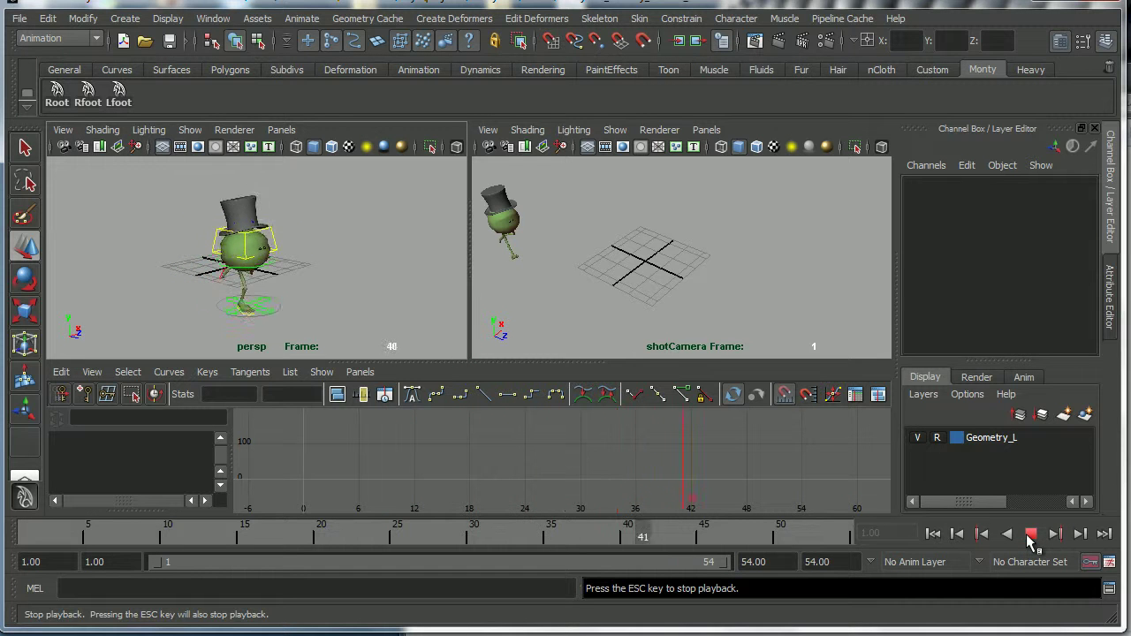
click(1030, 534)
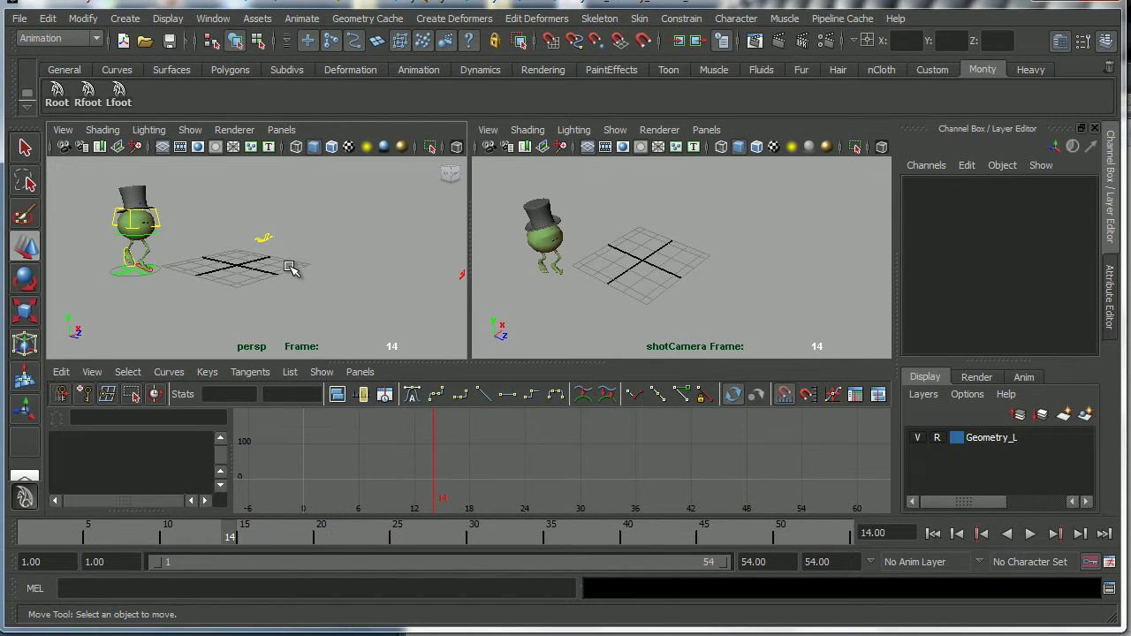
alt+right_drag(295, 270, 306, 290)
alt+drag(305, 290, 277, 288)
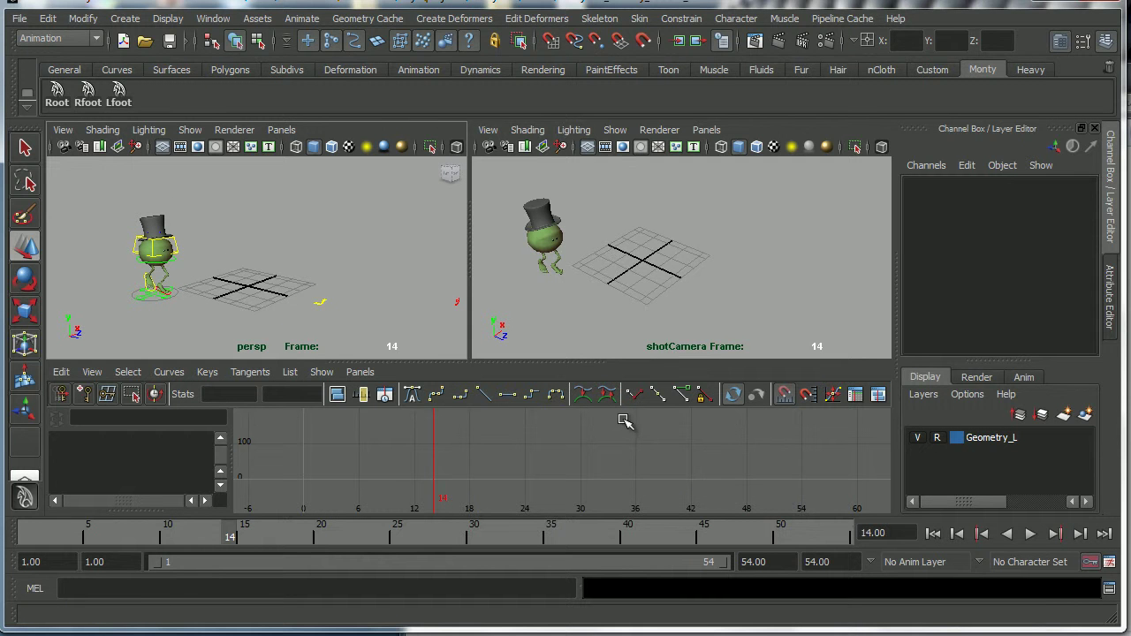
alt+drag(292, 281, 314, 294)
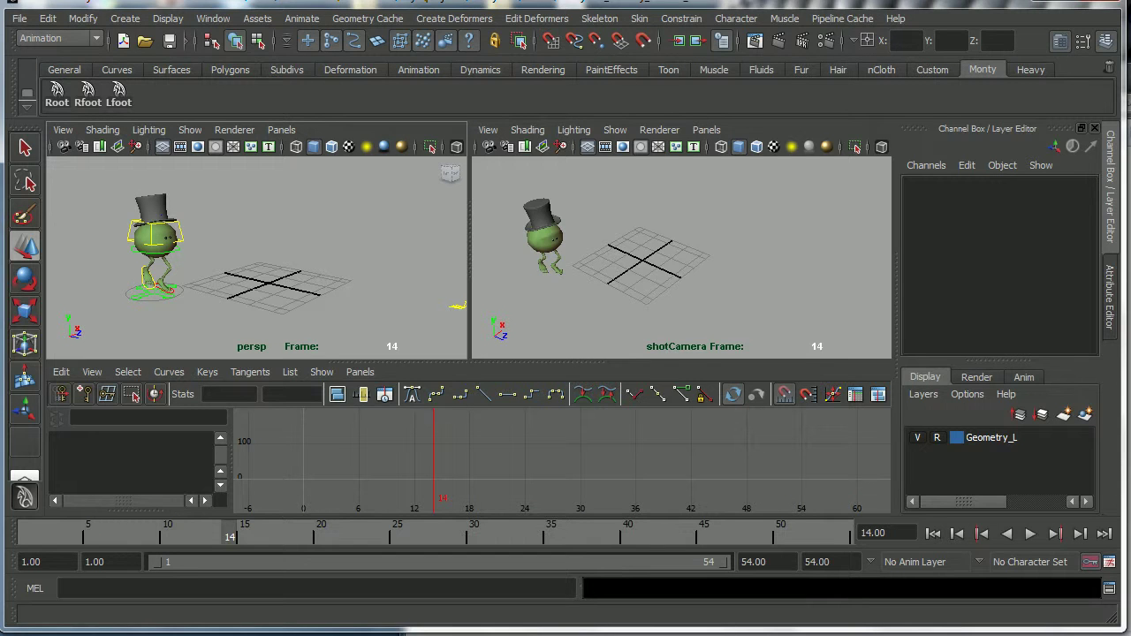
Search Google for 'turbo squid' and open the TurboSquid site
key(alt+Tab)
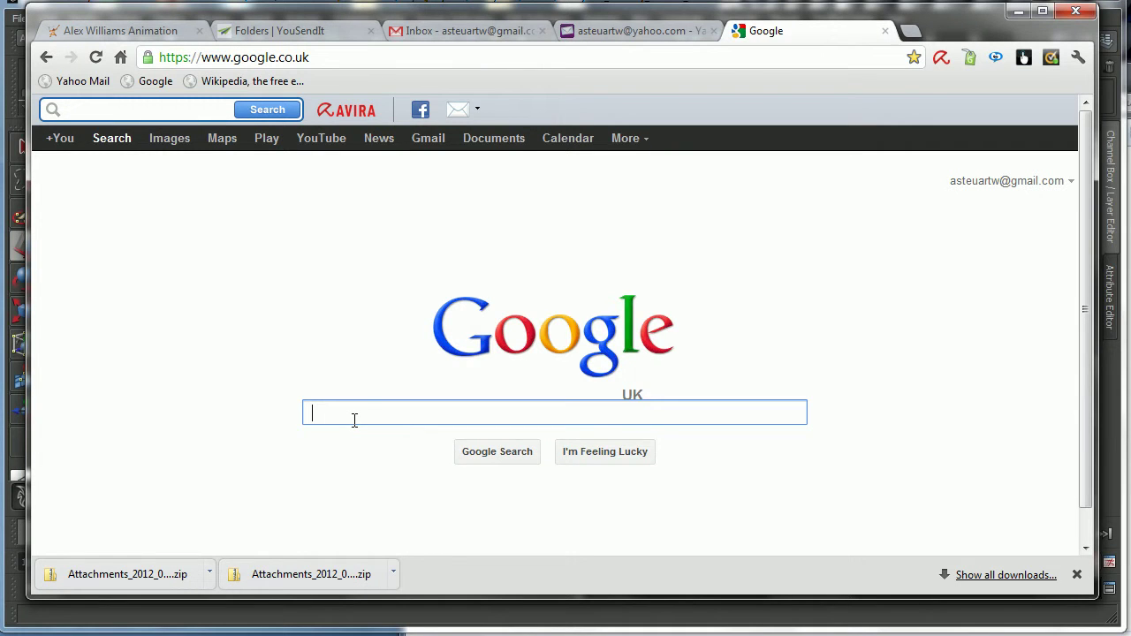
text(turb)
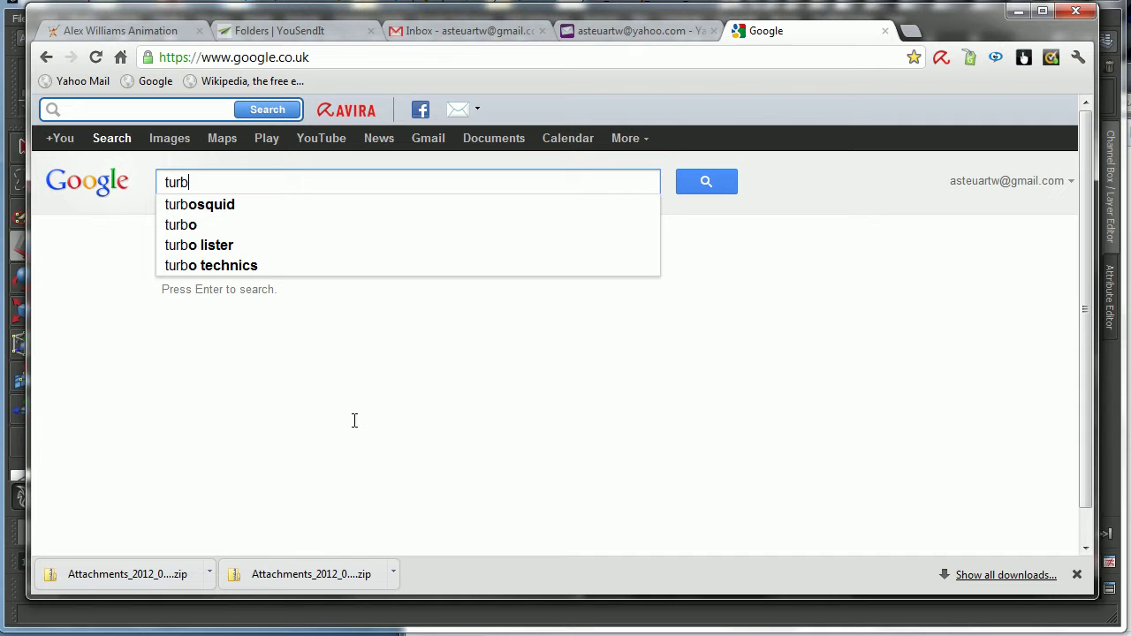
text(o squid)
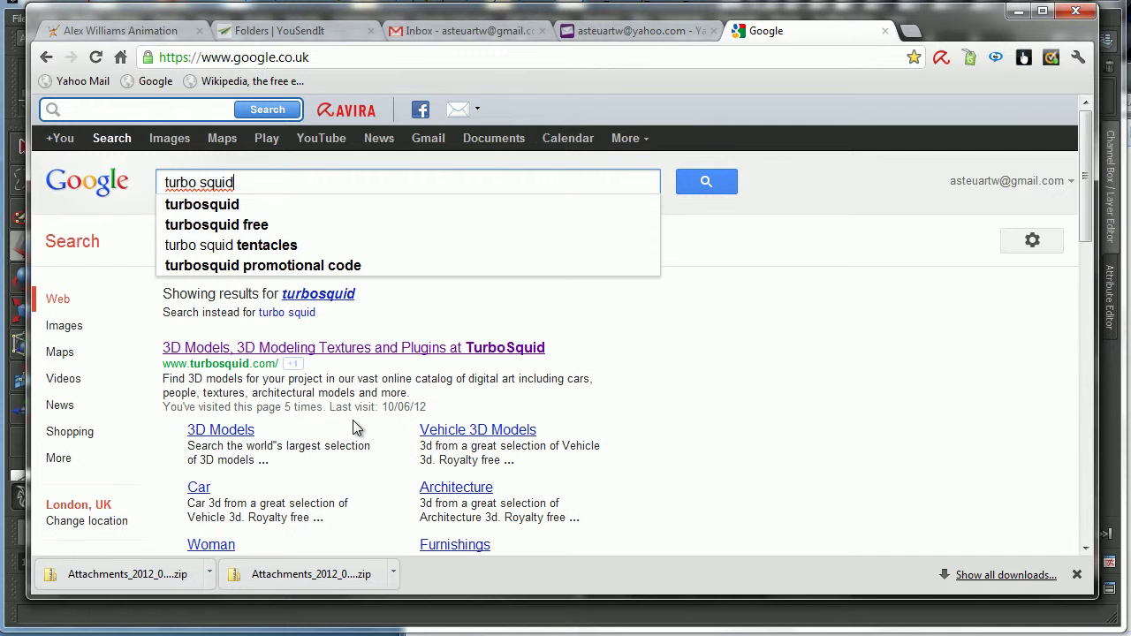
click(207, 209)
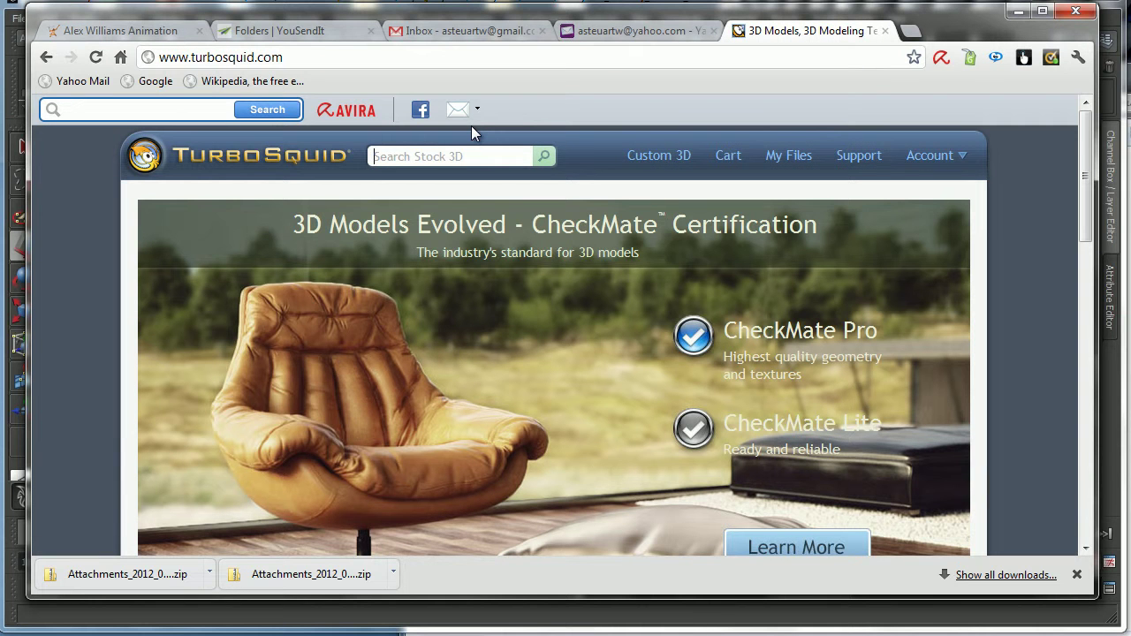
Search TurboSquid for 'set'
text(set)
click(543, 156)
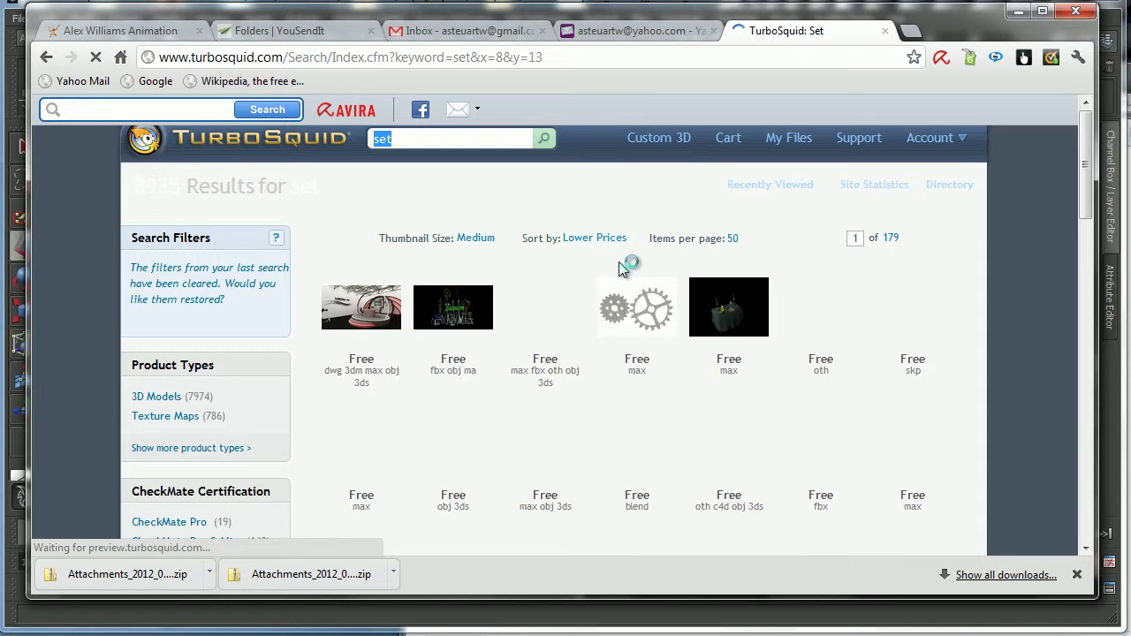
drag(1086, 167, 1001, 148)
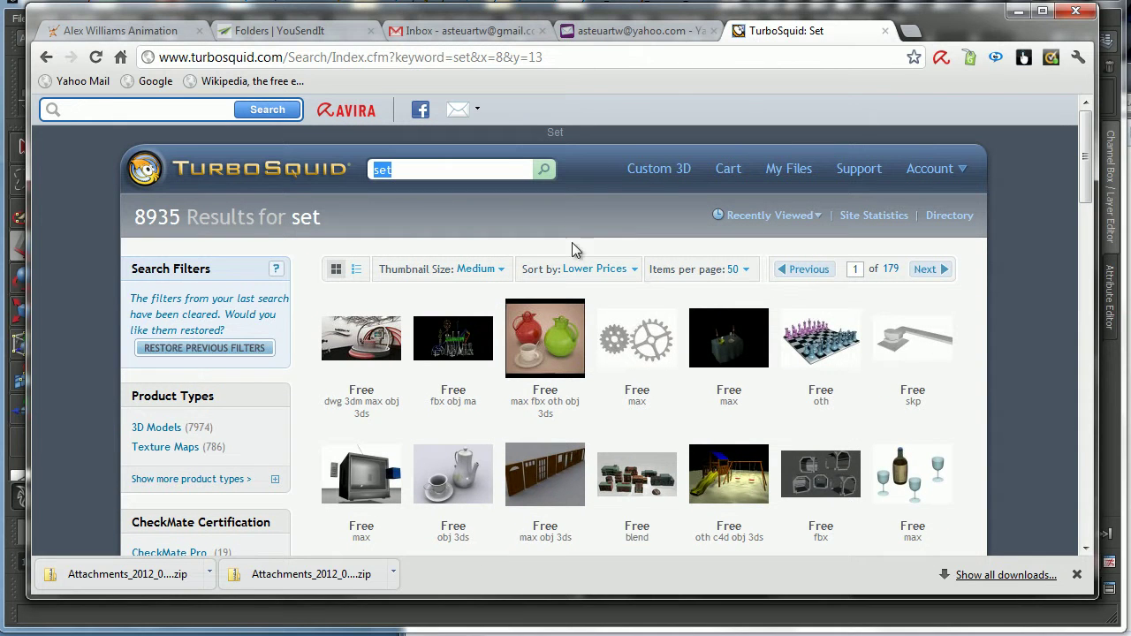
Sort the 8935 'set' results by Lower Prices
click(636, 274)
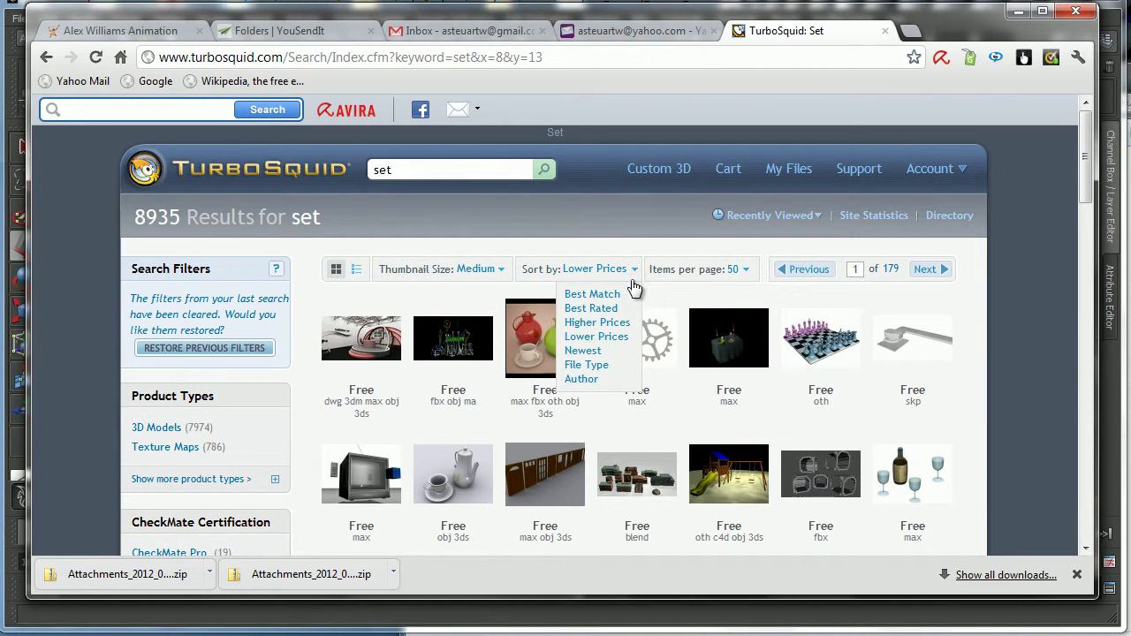
click(621, 340)
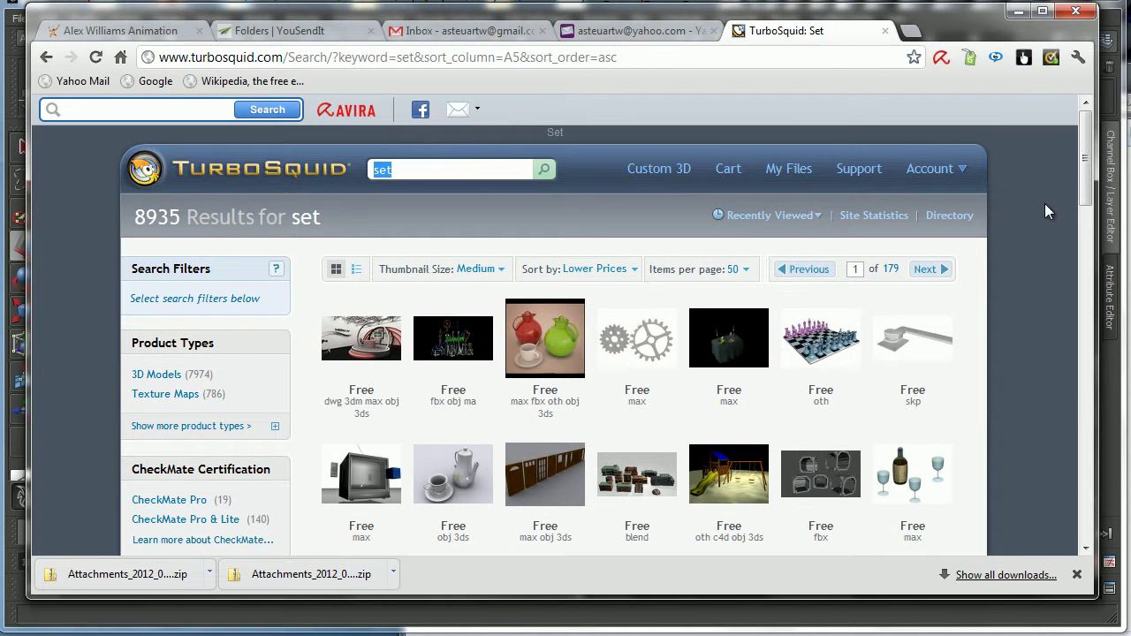
drag(1087, 182, 1067, 210)
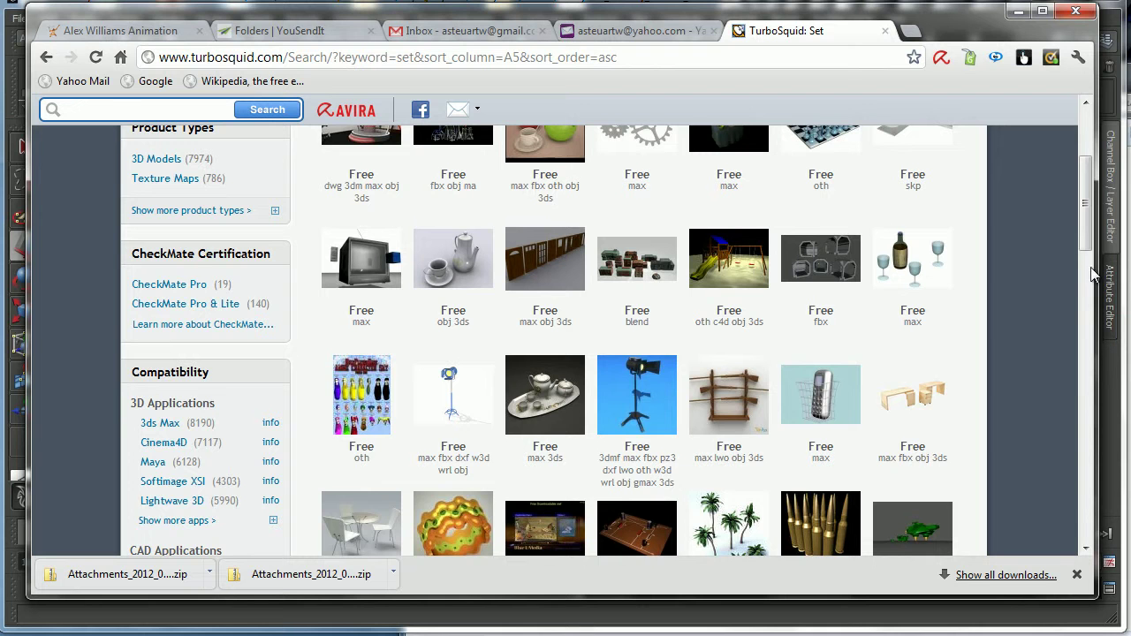
scroll(893, 282, up, 3)
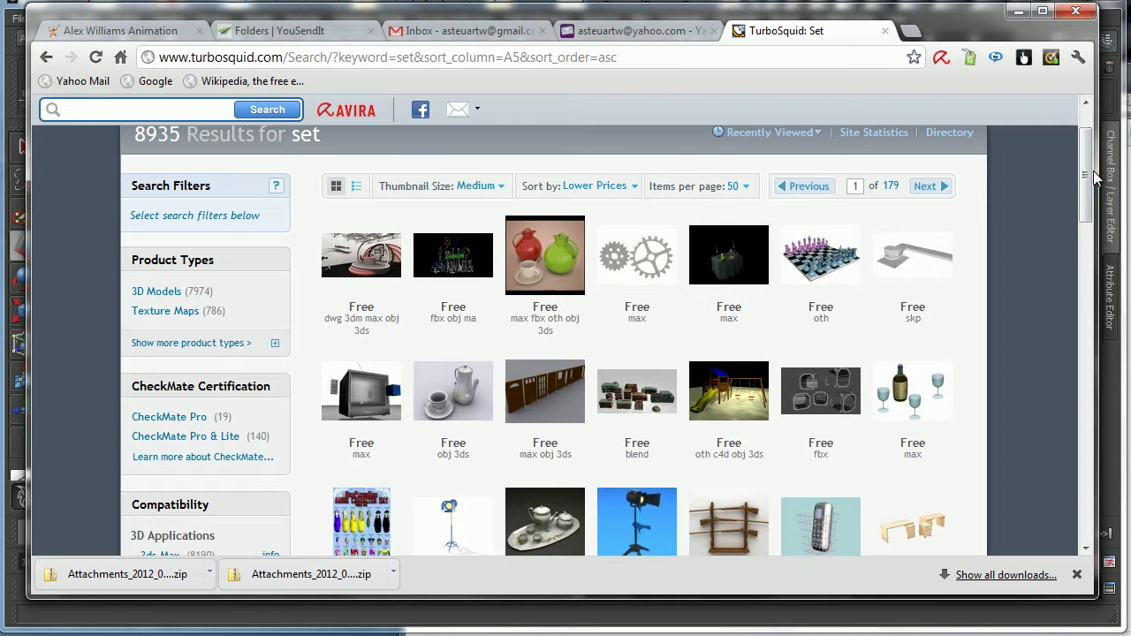
scroll(1086, 183, up, 1)
scroll(1086, 183, down, 1)
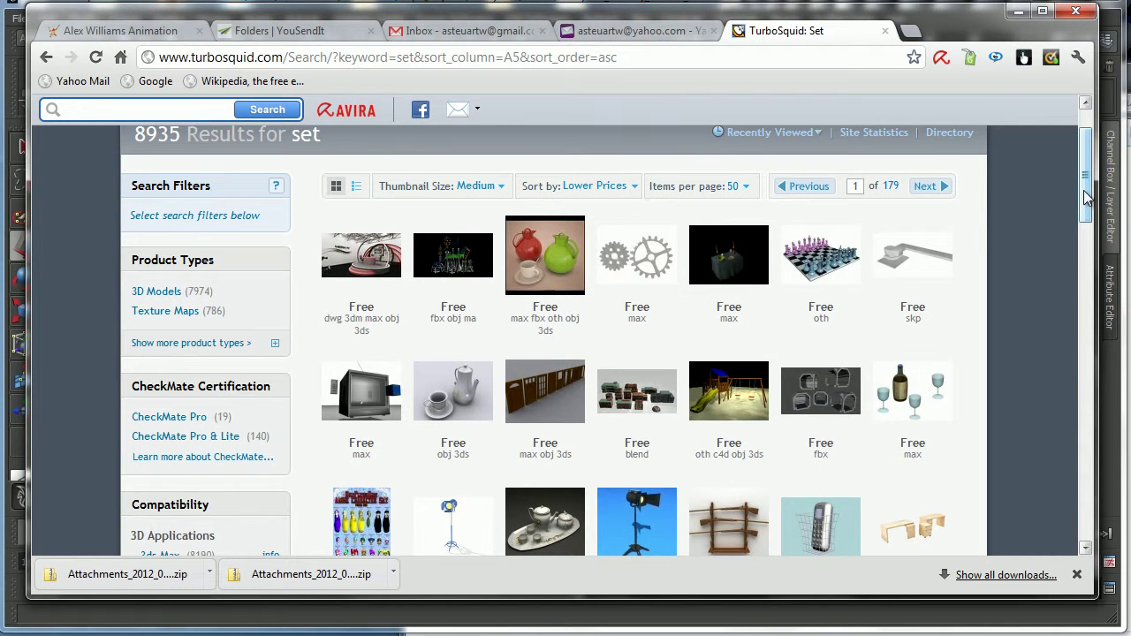
scroll(1090, 180, up, 1)
drag(1093, 181, 1069, 265)
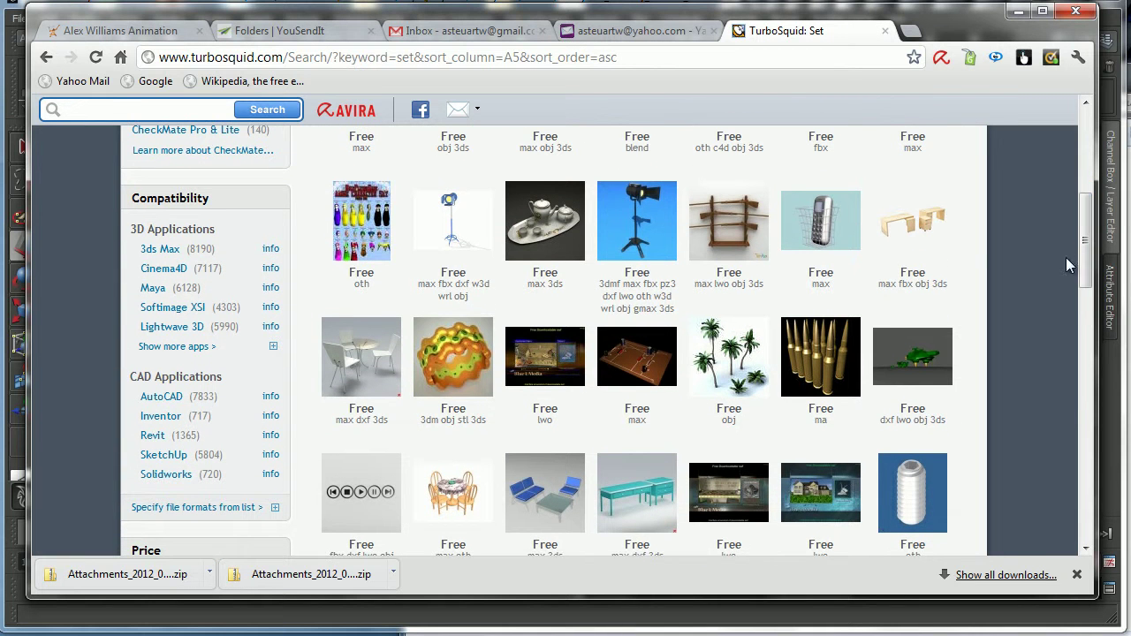
Filter the 'set' results to Maya-compatible models (6128 results) and browse them
click(159, 289)
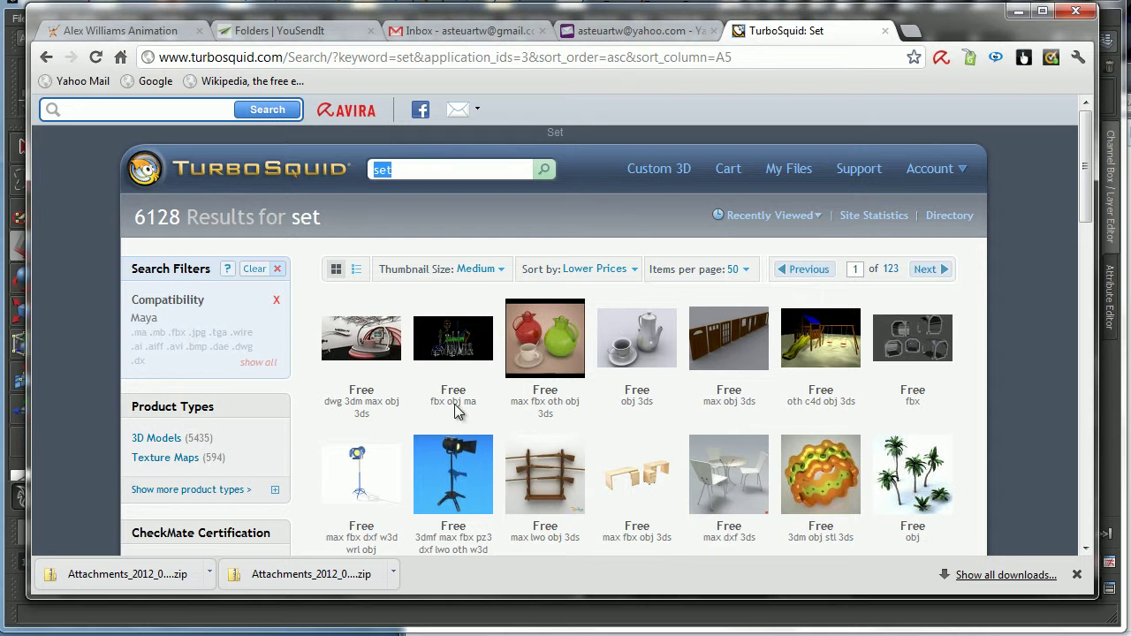
scroll(1087, 239, down, 3)
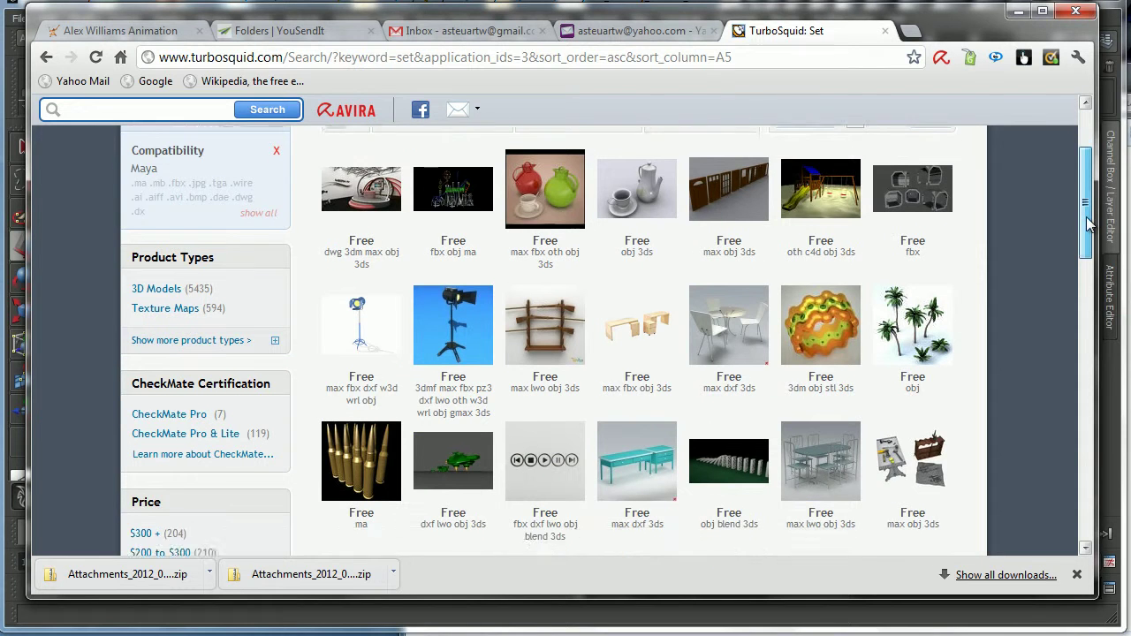
mouse_move(1087, 240)
mouse_down()
mouse_move(1069, 393)
mouse_move(1073, 237)
mouse_up()
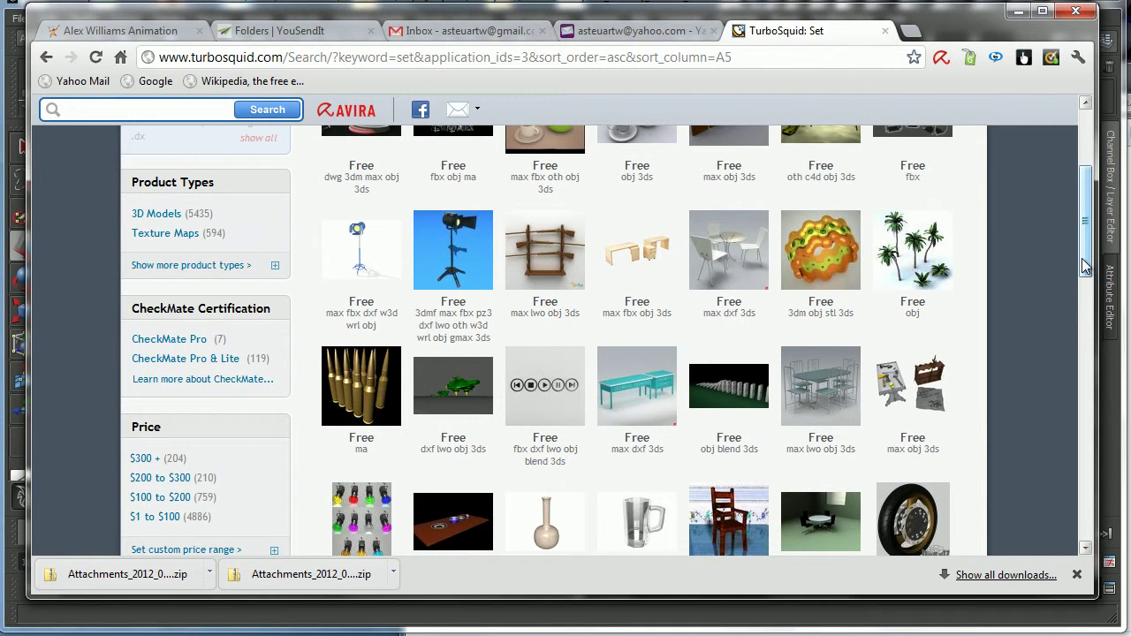
scroll(1082, 258, up, 3)
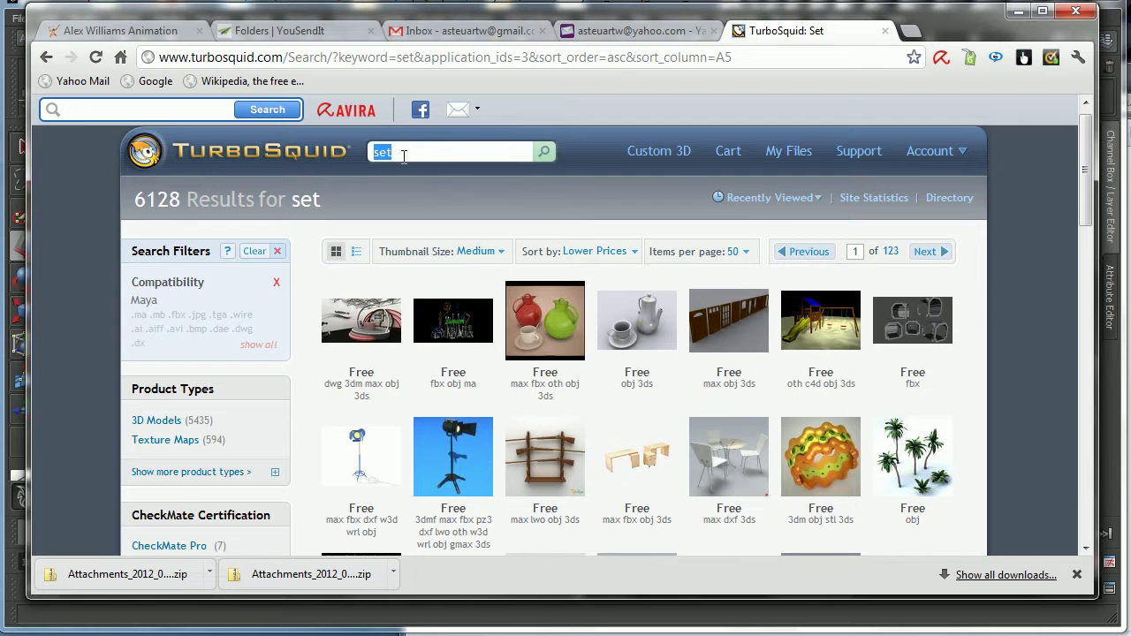
click(431, 155)
Search for 'street' and scroll through the 202 pages of Maya-compatible results
text(street)
click(542, 156)
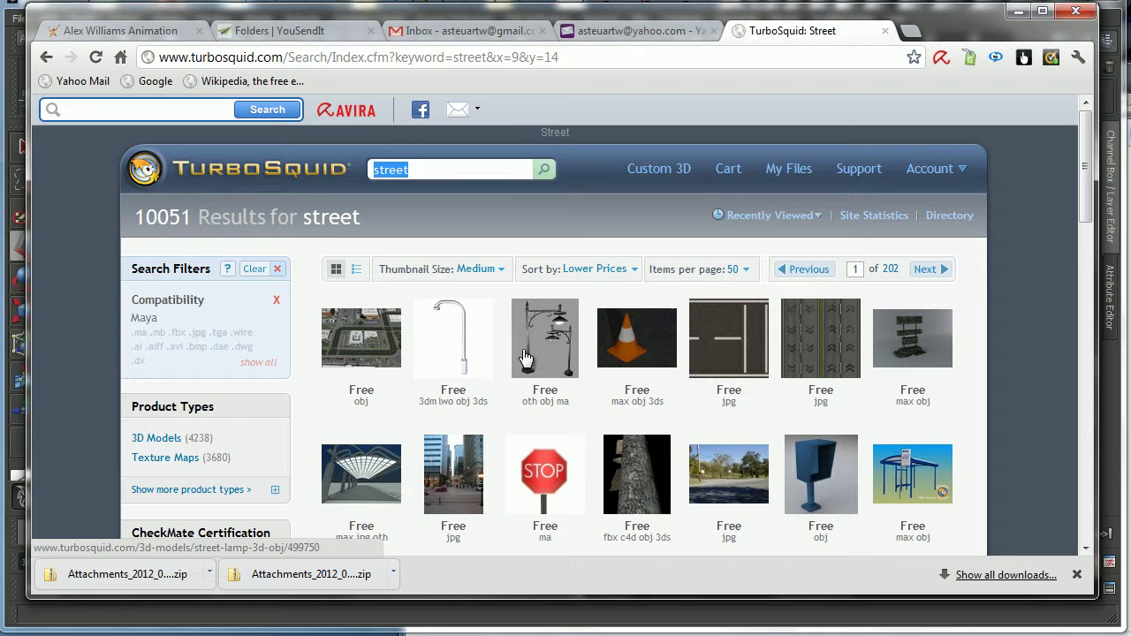
drag(1091, 146, 1026, 240)
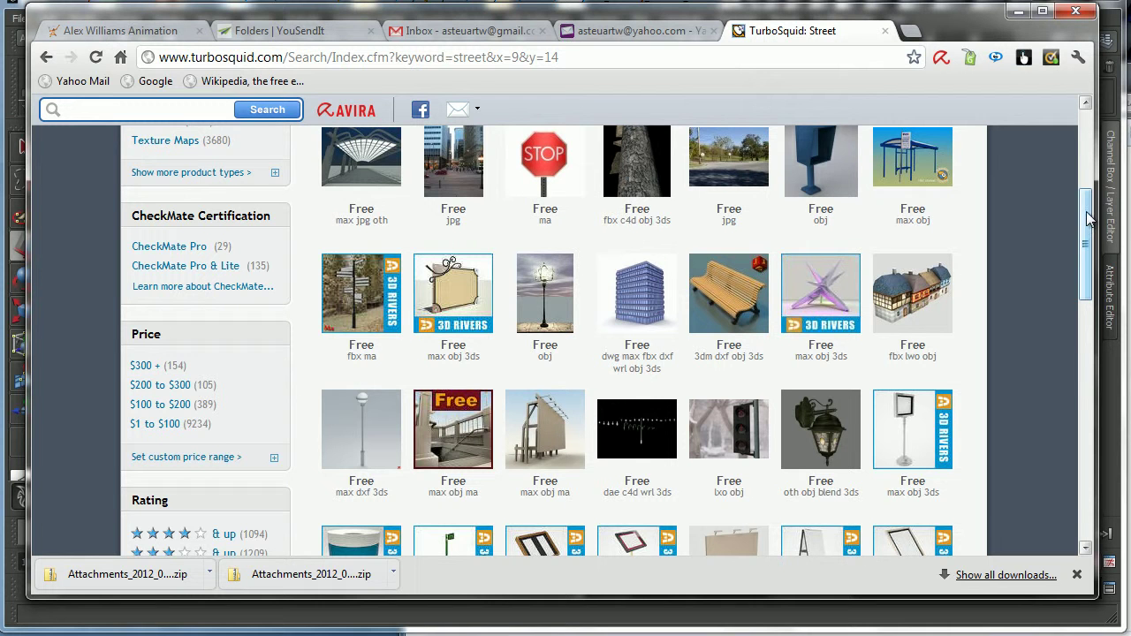
drag(1090, 220, 1075, 240)
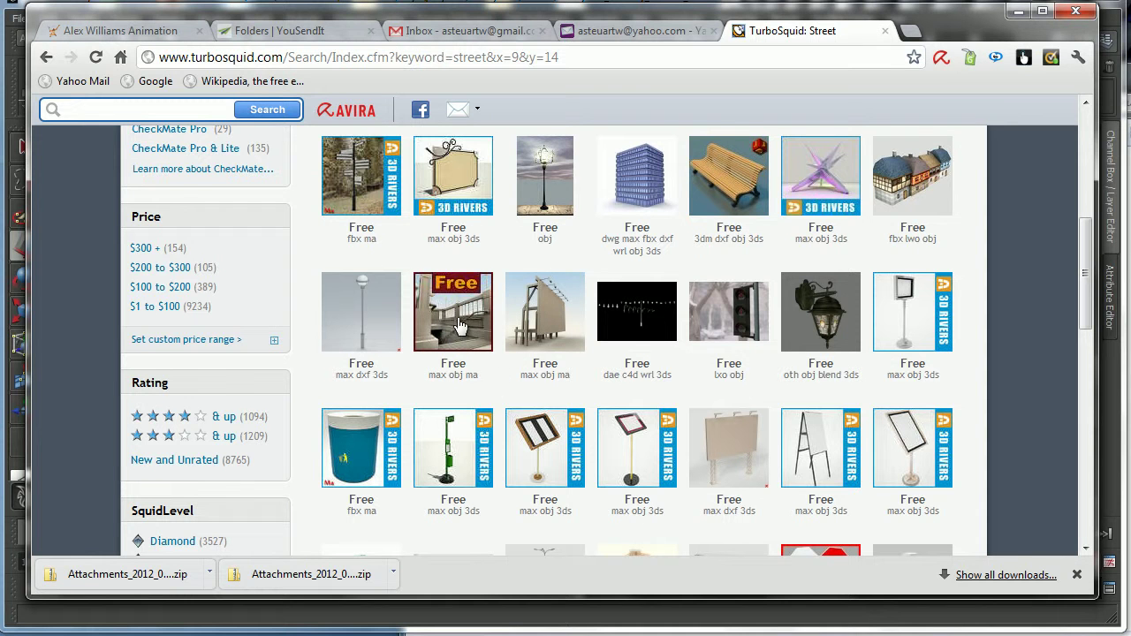
drag(1088, 257, 877, 134)
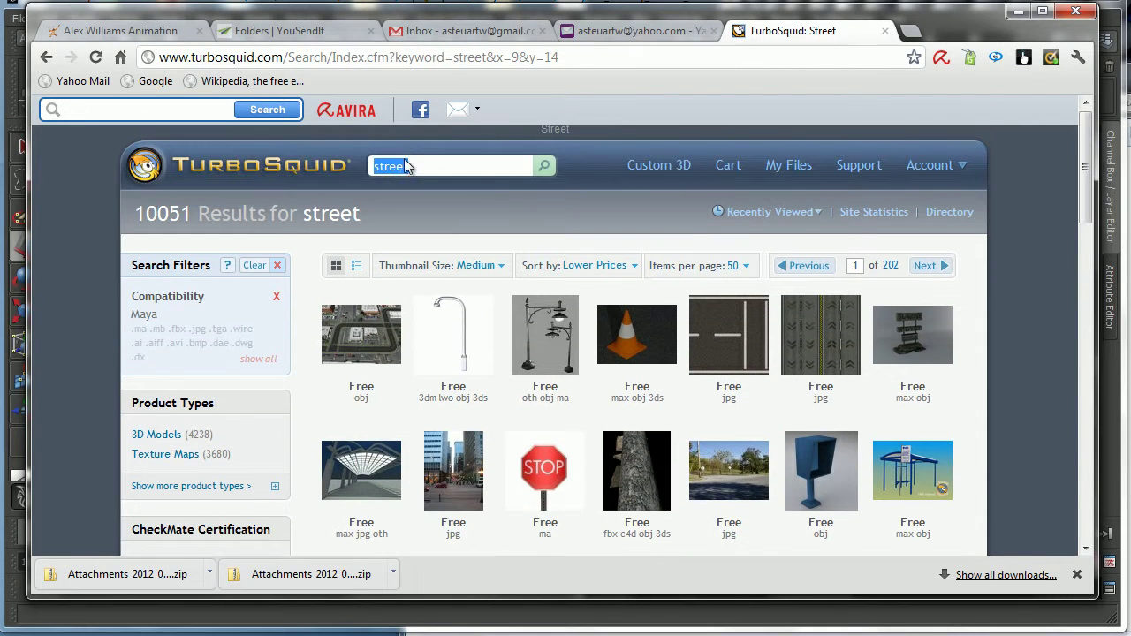
Search for 'house' and open the second result, the free House model with Maya 8.5 files
text(house)
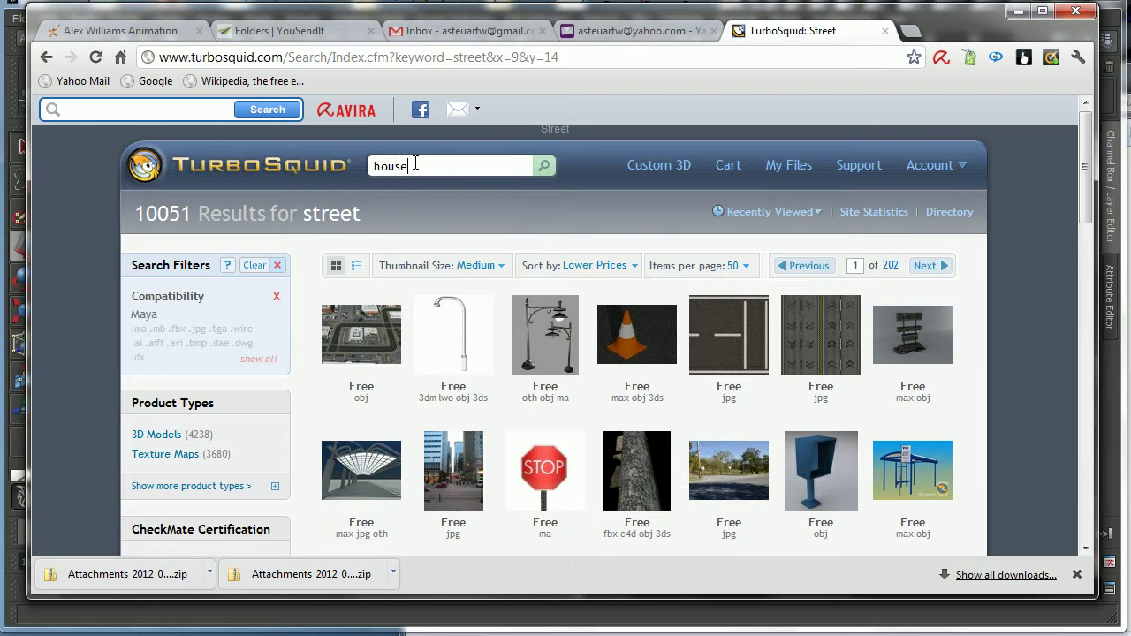
key(Return)
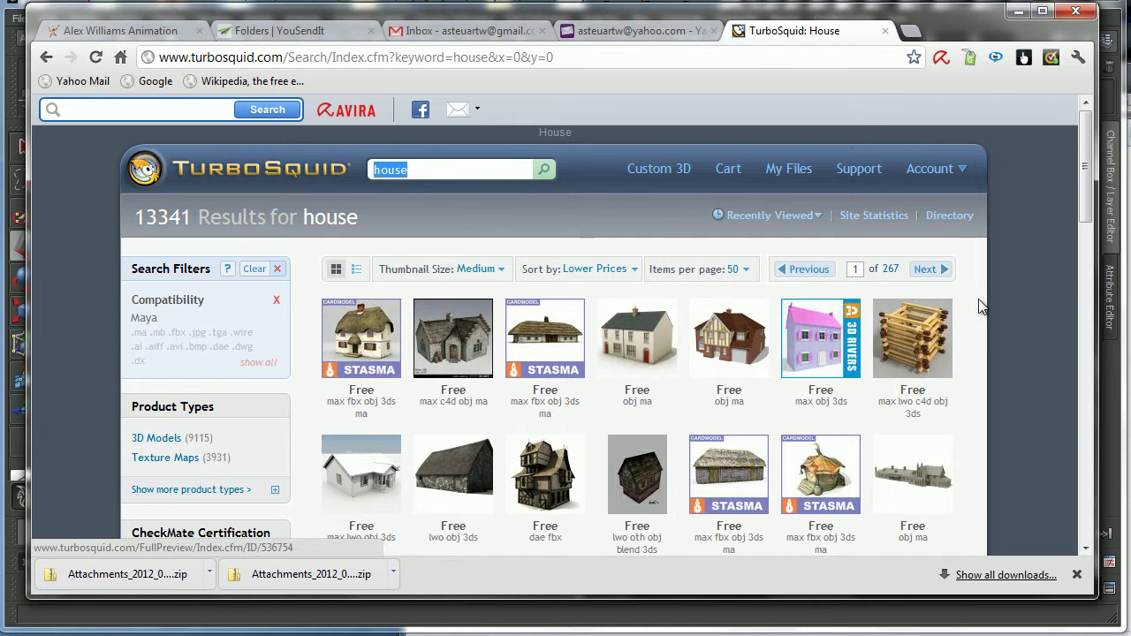
scroll(1089, 192, down, 1)
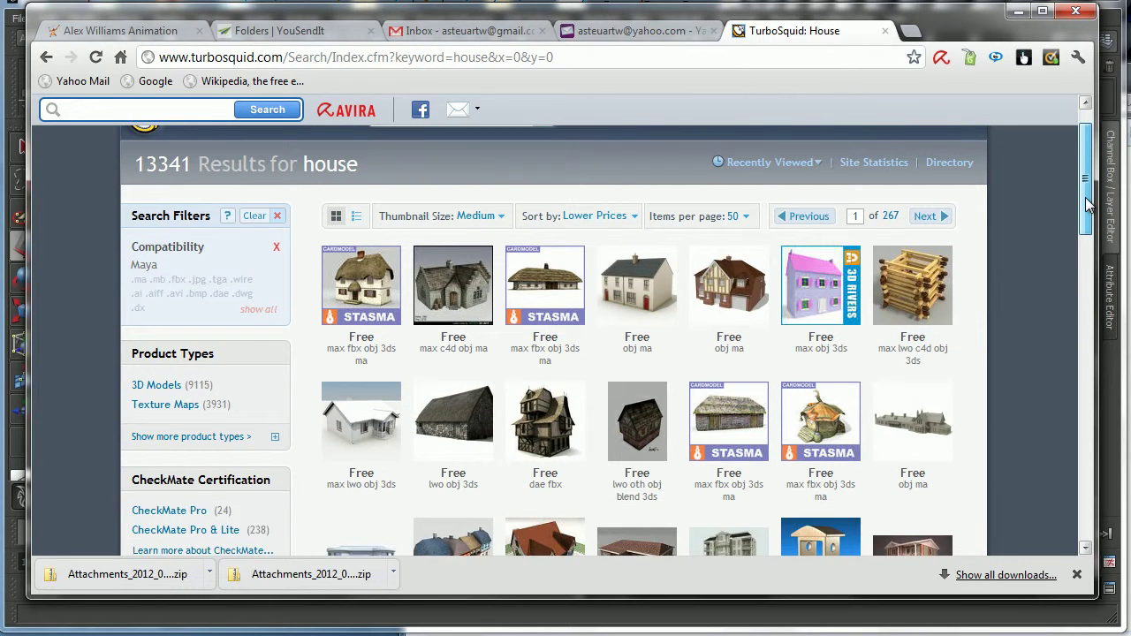
scroll(1091, 188, up, 1)
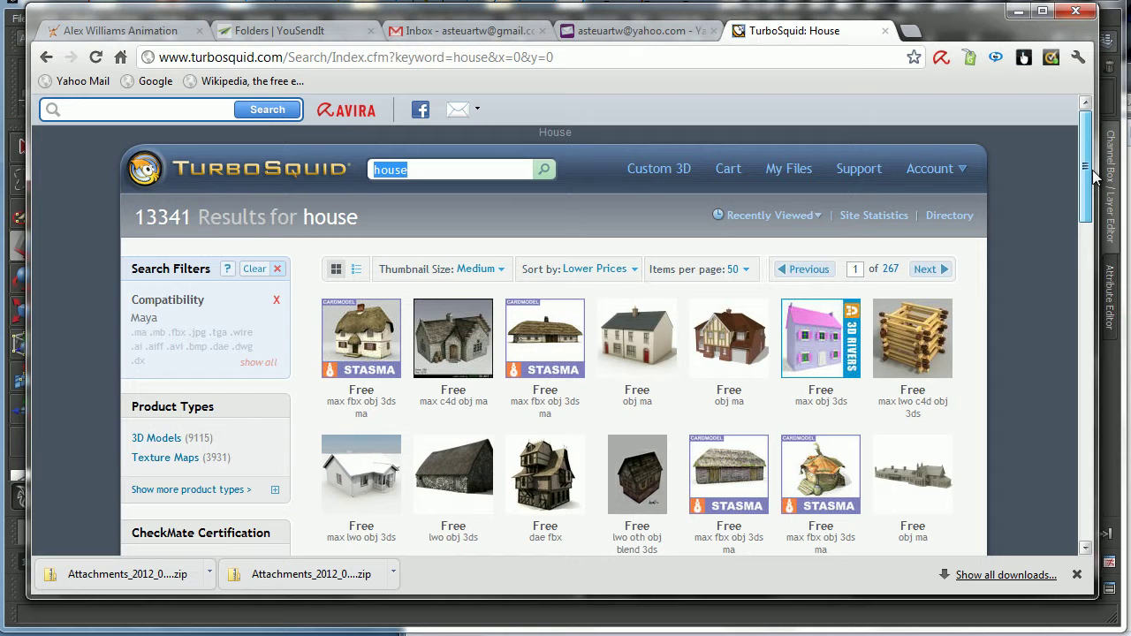
scroll(1087, 189, down, 1)
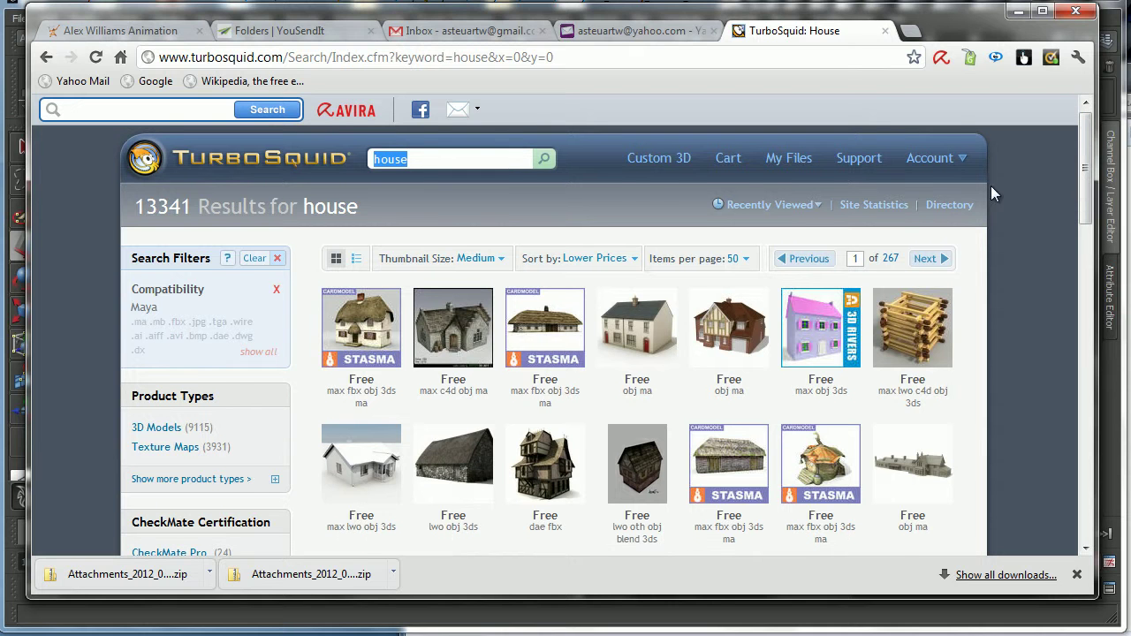
click(443, 354)
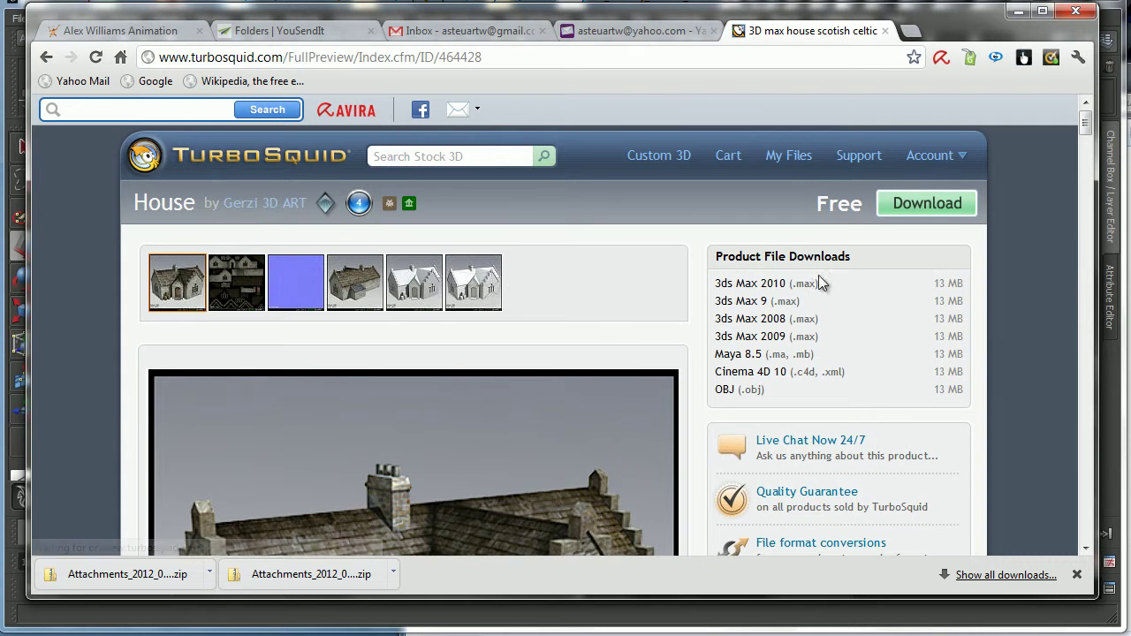
mouse_move(1085, 124)
mouse_down()
mouse_move(1078, 141)
mouse_move(1086, 122)
mouse_up()
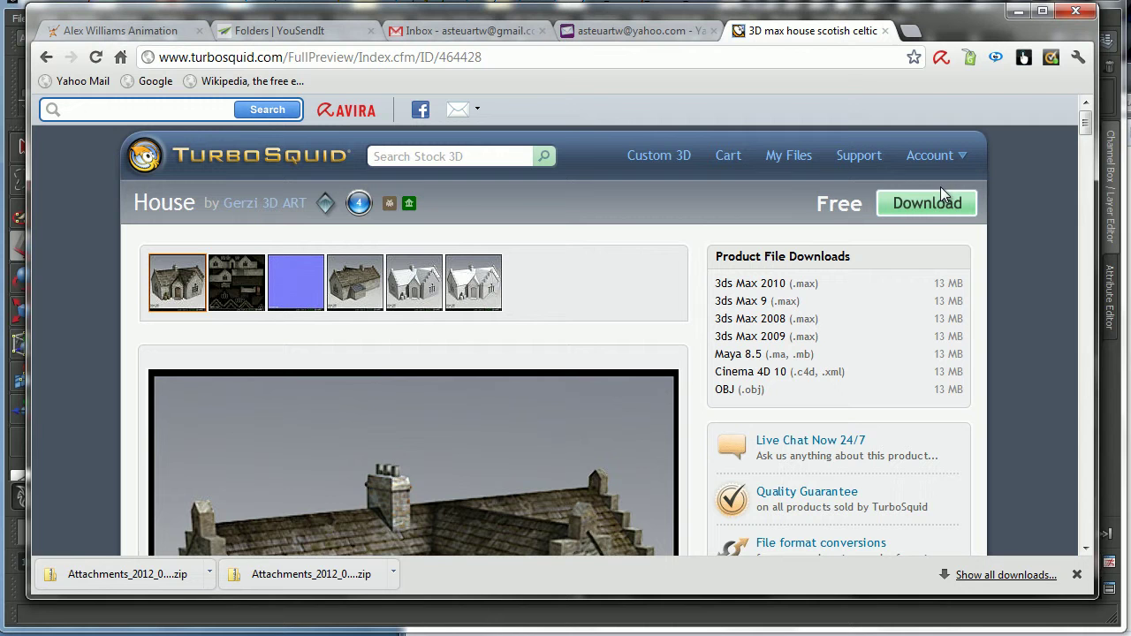
Back in Maya, browse the Import dialog to Desktop\Alex\Teaching\Assets\Sets
click(1018, 13)
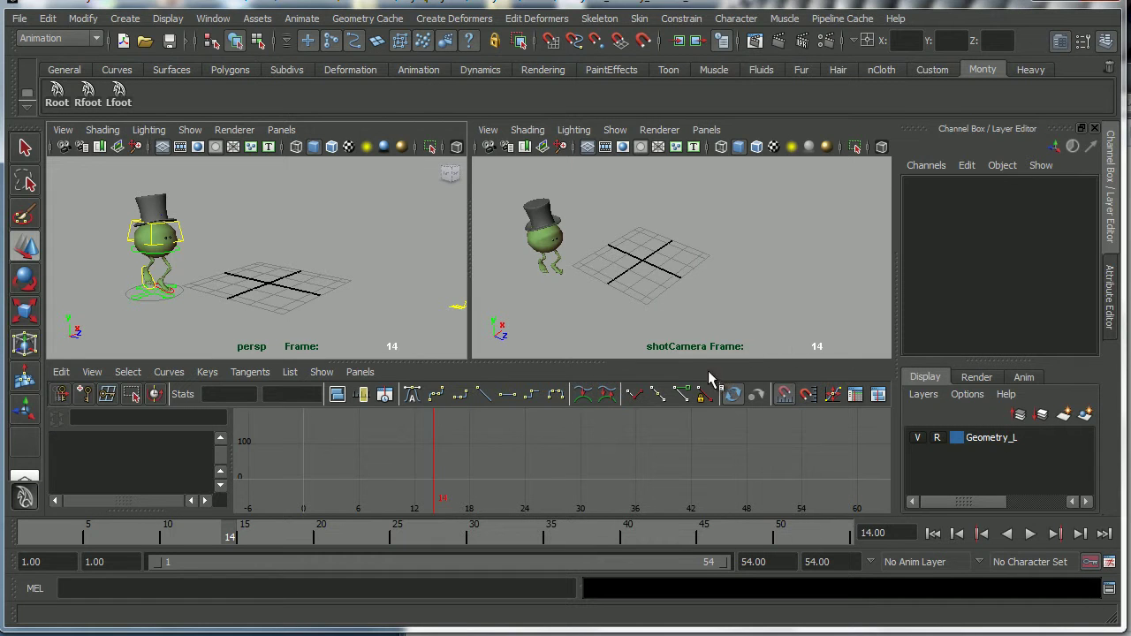
click(19, 18)
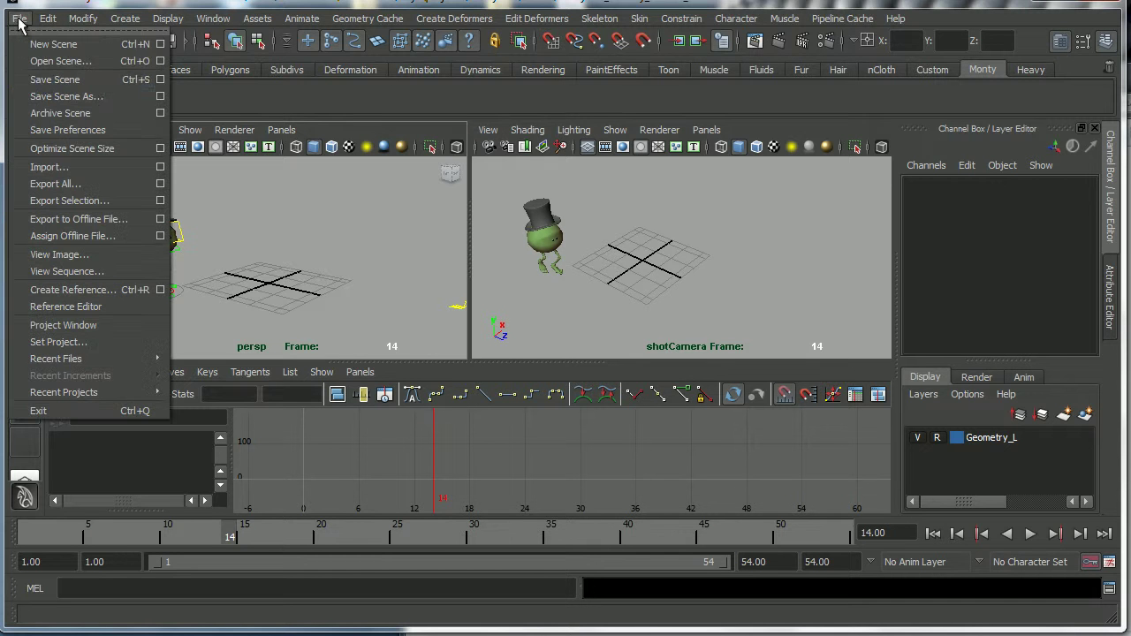
click(49, 170)
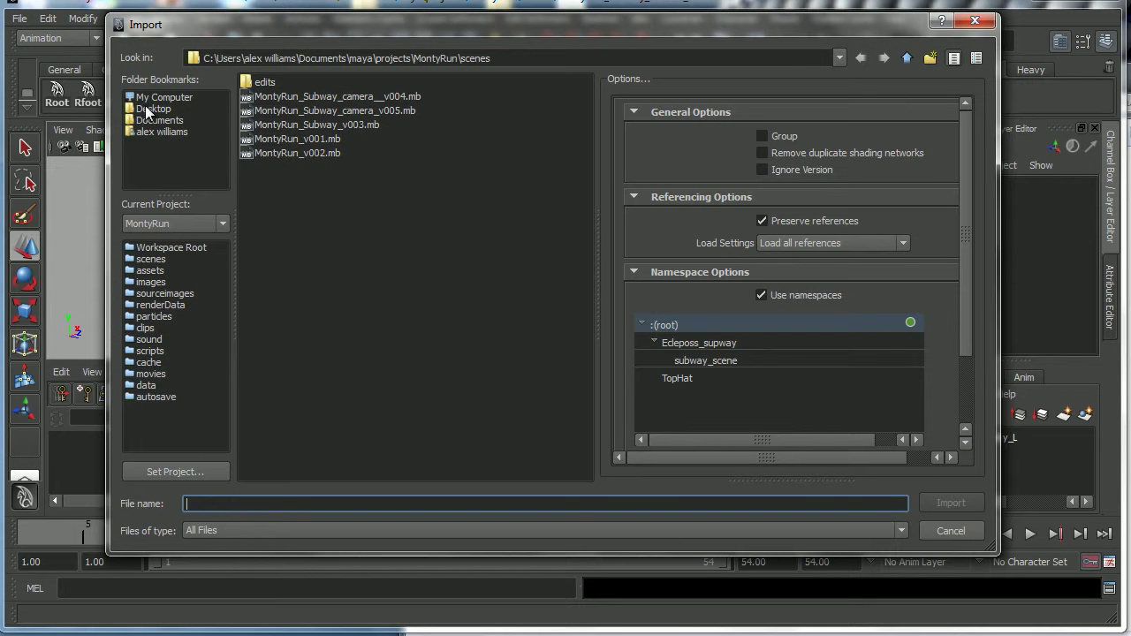
click(148, 109)
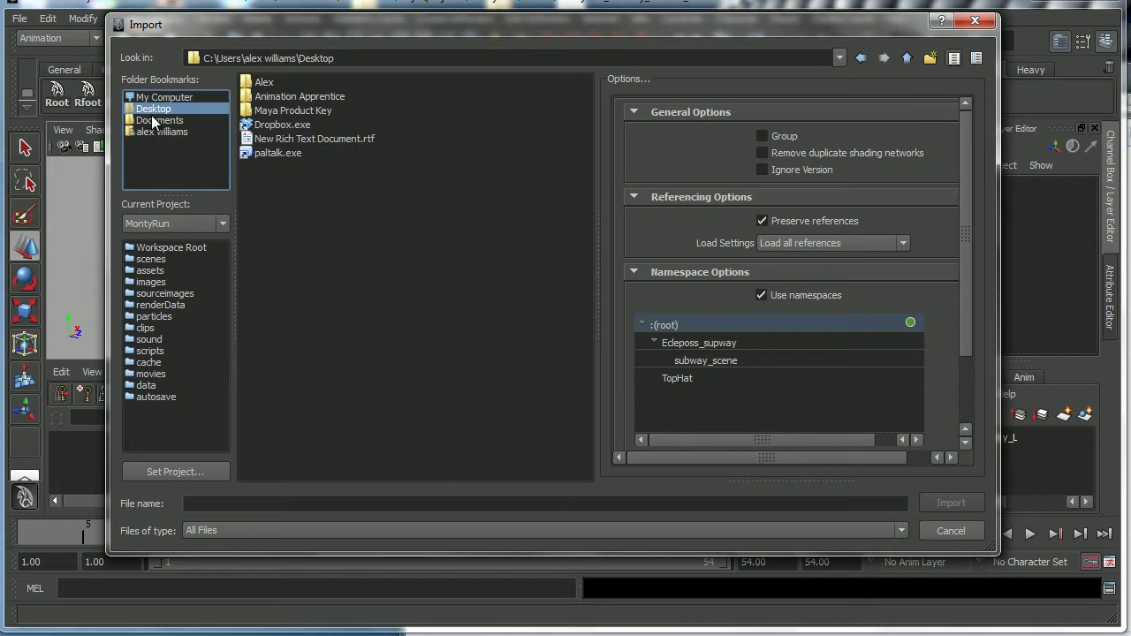
click(285, 83)
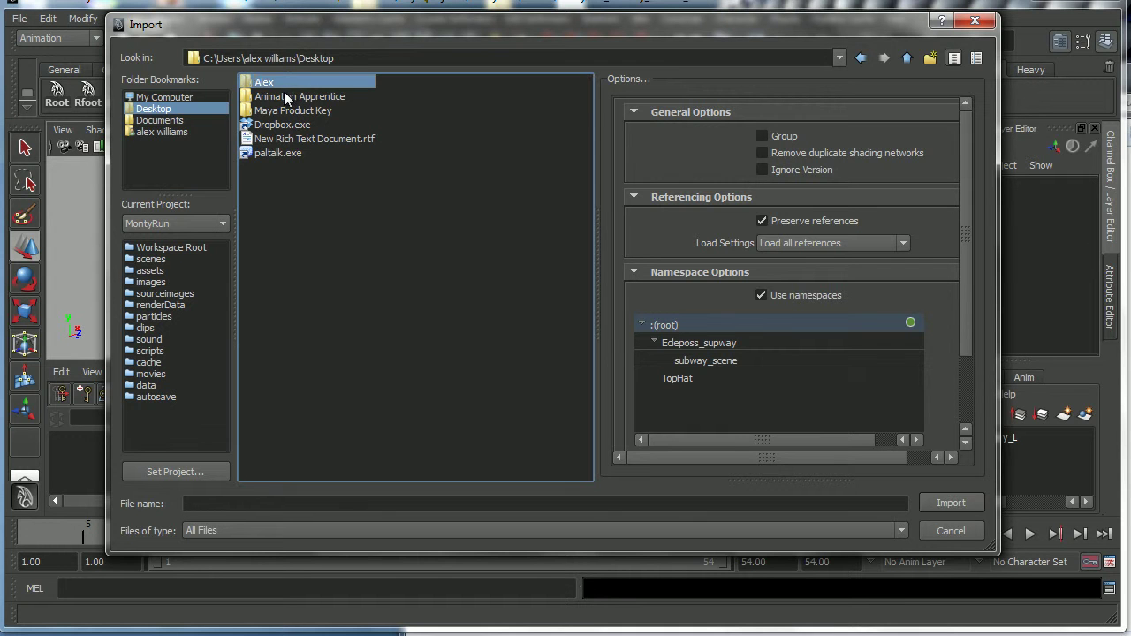
double_click(263, 82)
double_click(274, 96)
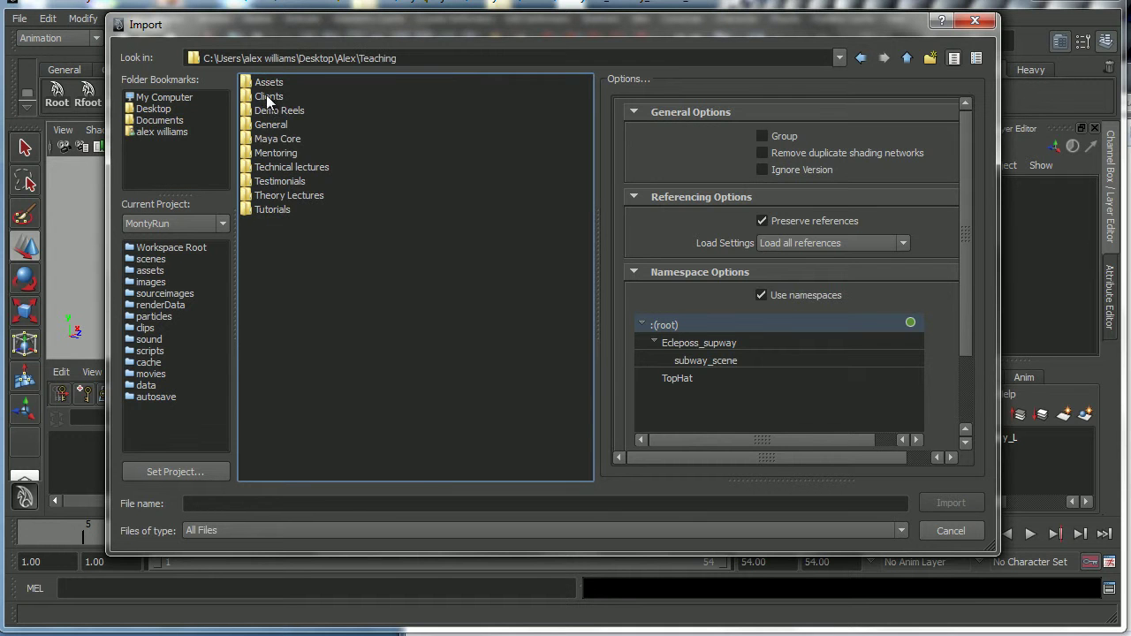
double_click(272, 84)
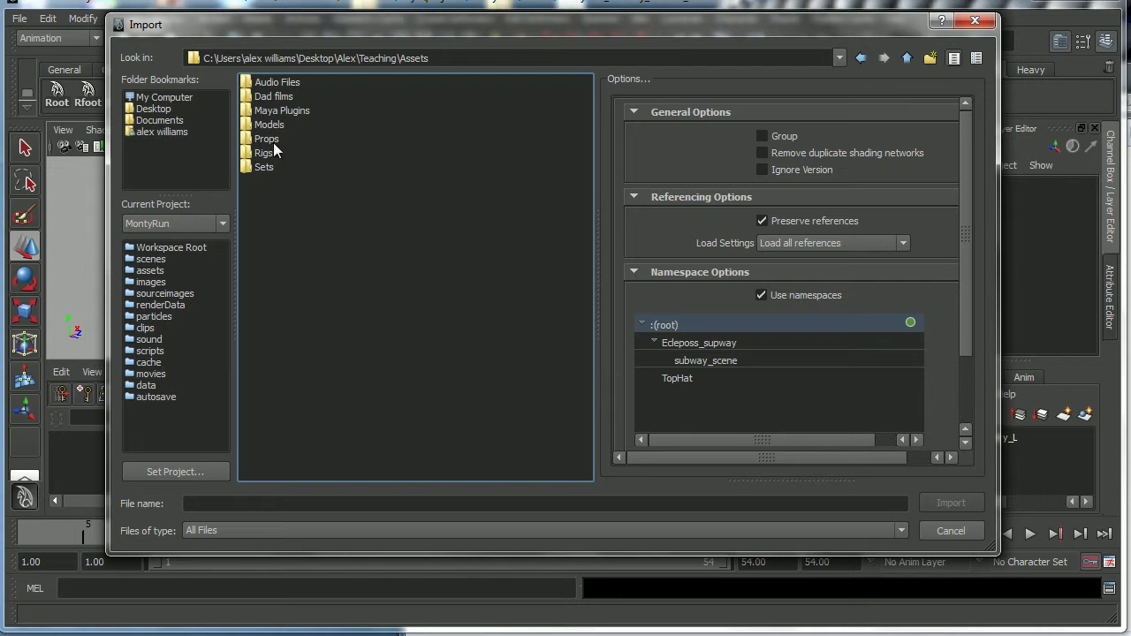
double_click(248, 167)
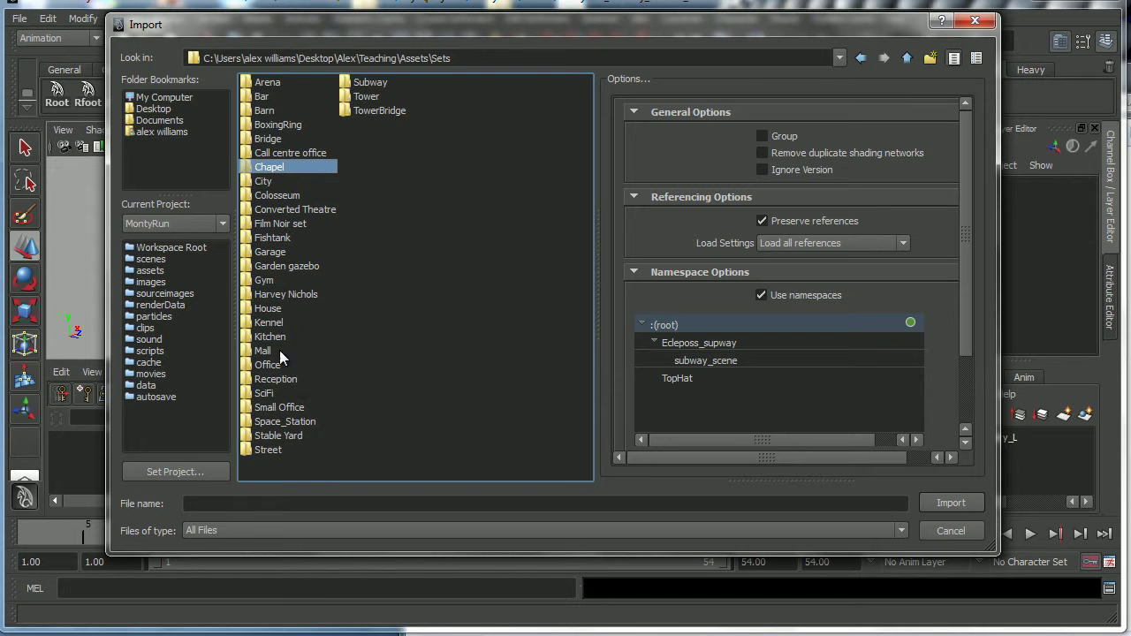
Import Stables_00.mb from the Stable Yard folder into the scene
double_click(255, 435)
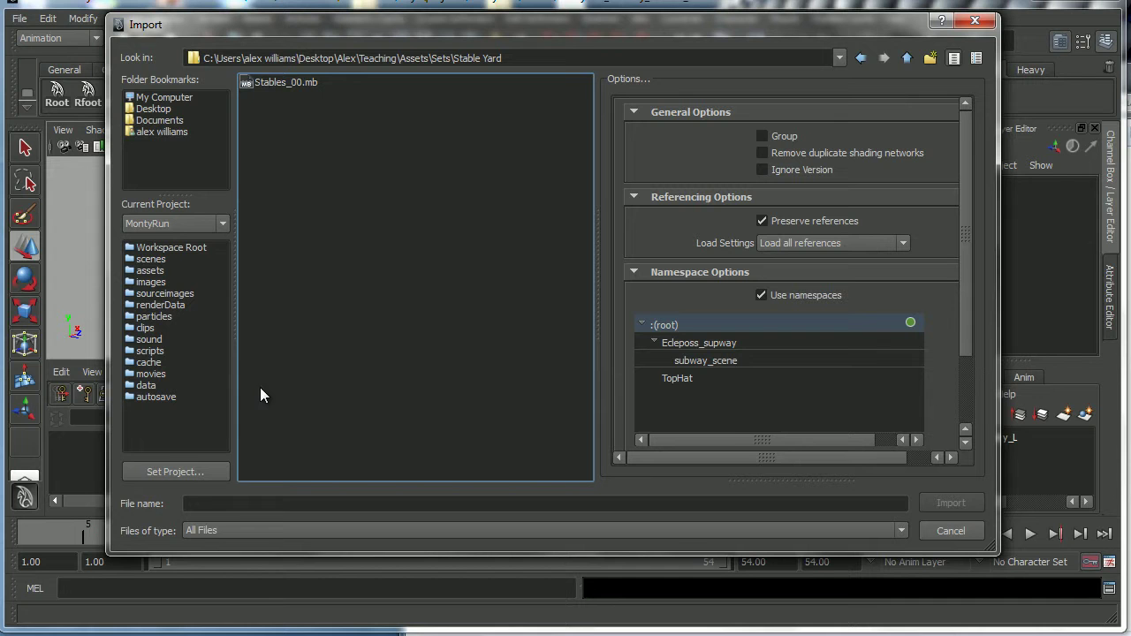
click(271, 83)
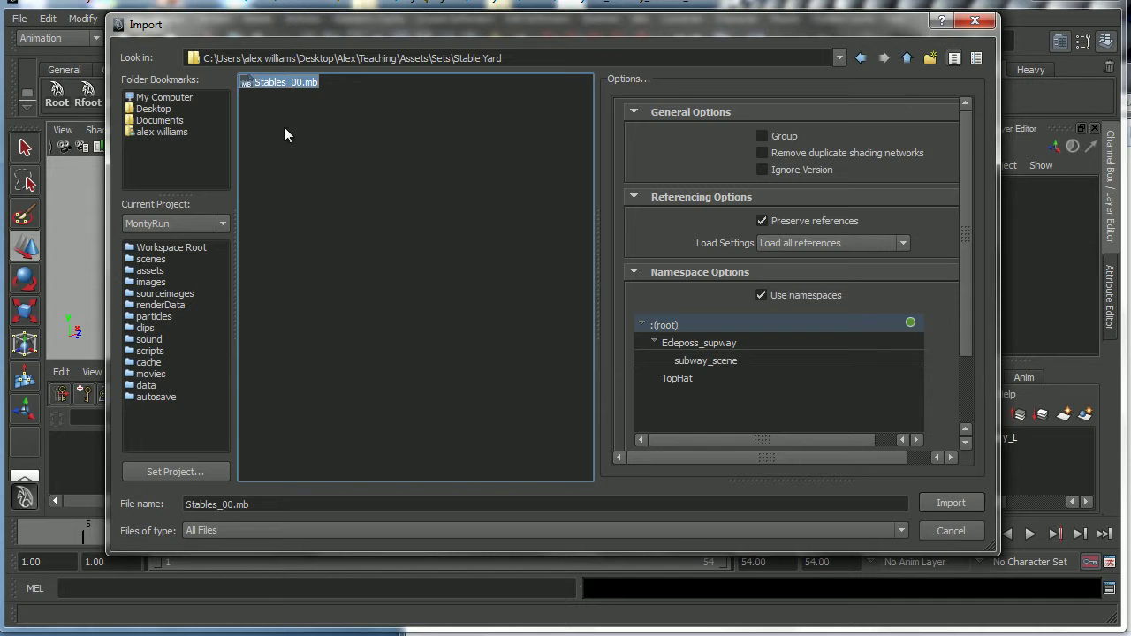
click(948, 503)
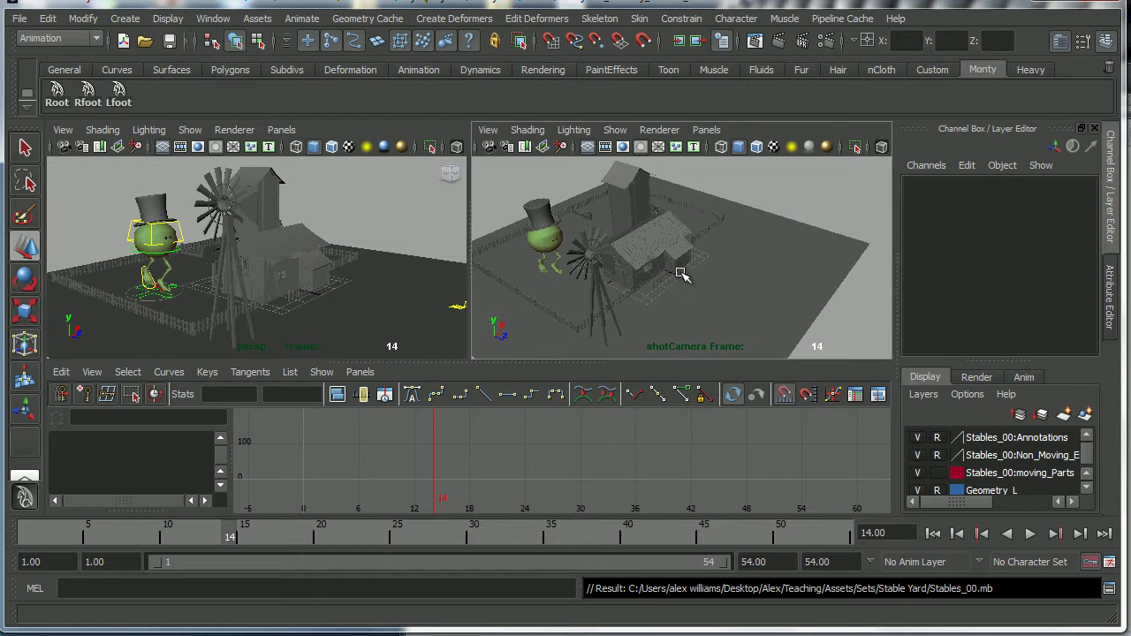
alt+drag(327, 289, 371, 263)
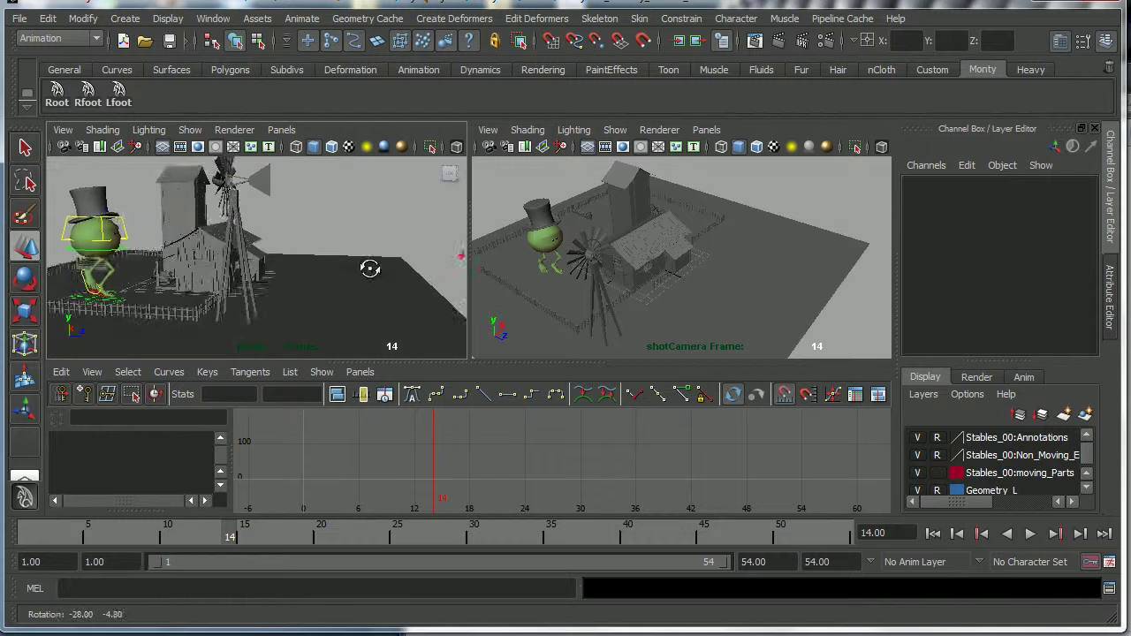
Select Stables_00:rootGRP in the Outliner and scale it to 5 on X, Y and Z
alt+middle_drag(371, 263, 423, 272)
alt+drag(423, 272, 321, 292)
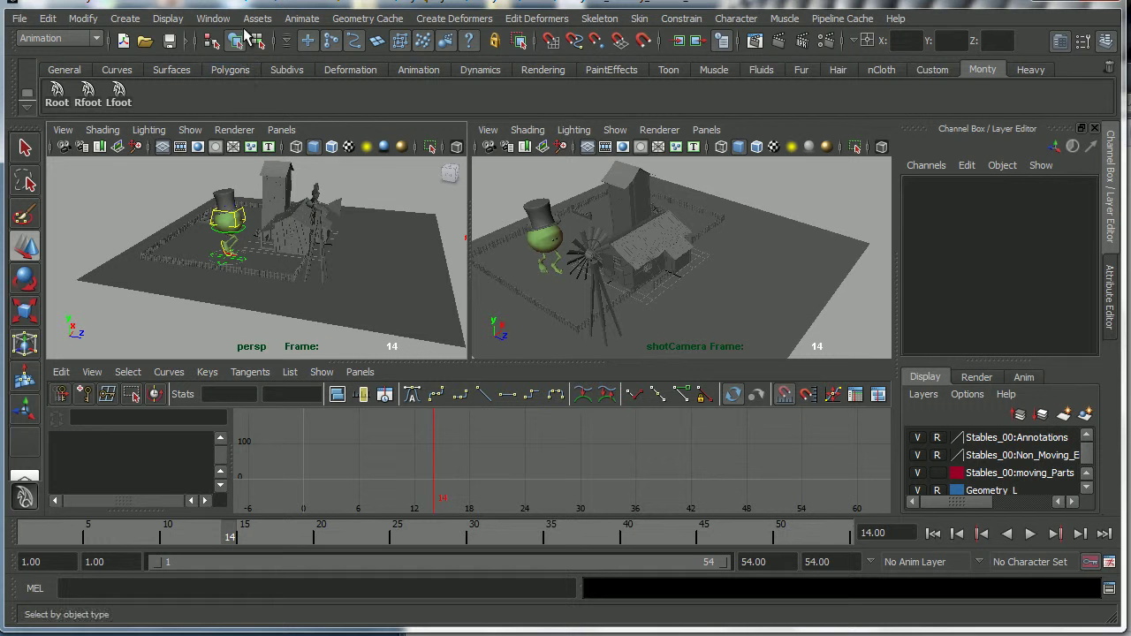
click(213, 19)
click(231, 147)
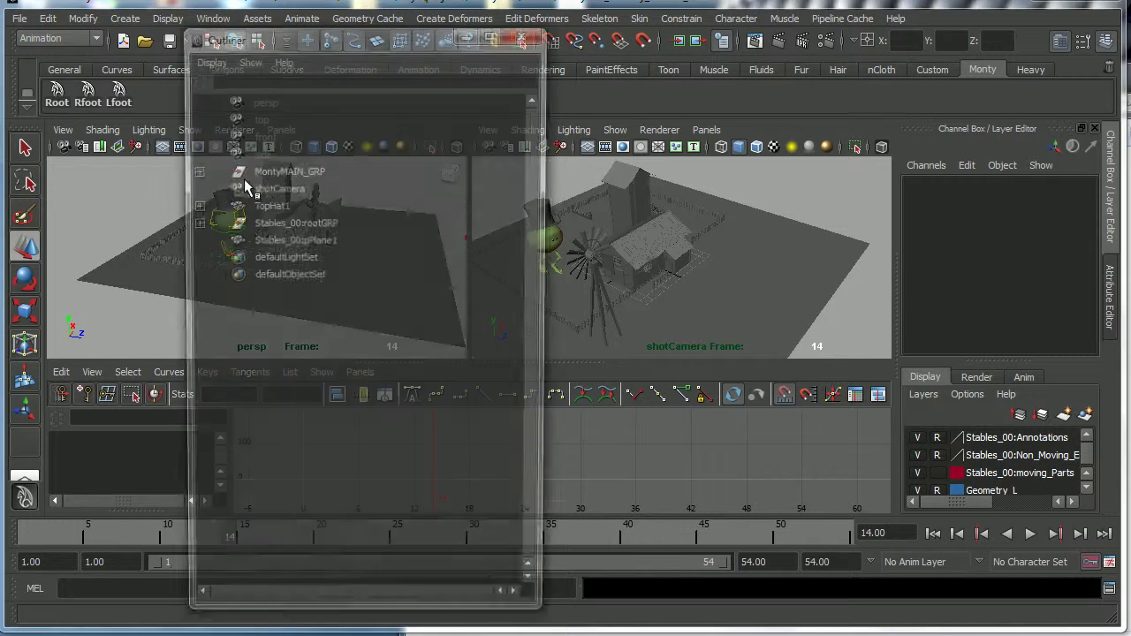
click(297, 222)
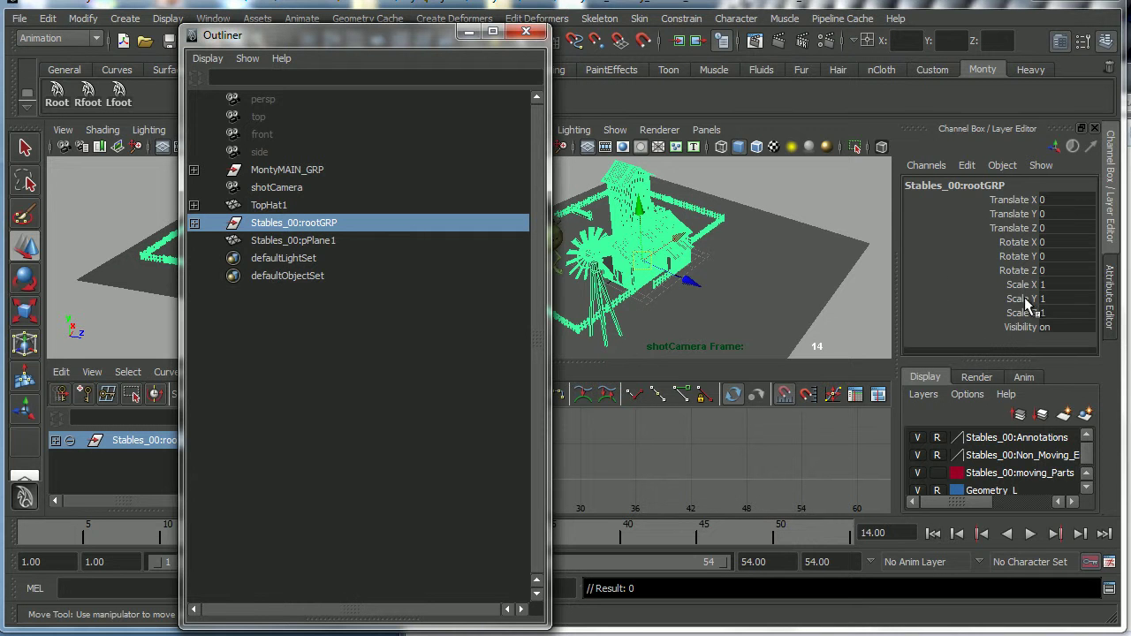
drag(1058, 288, 1062, 311)
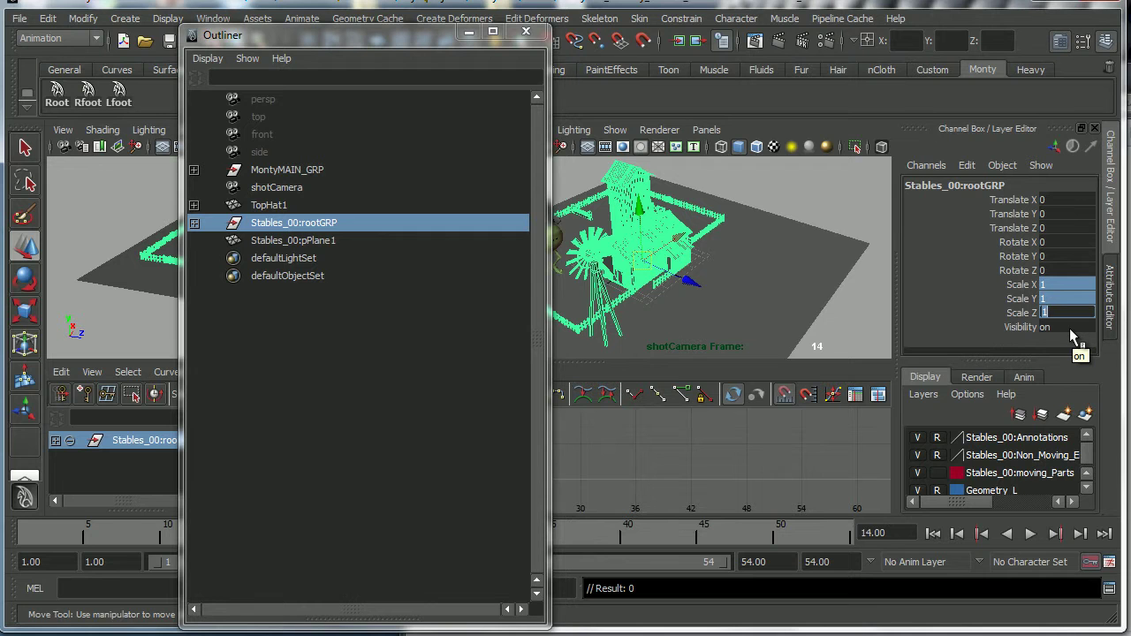
key(Return)
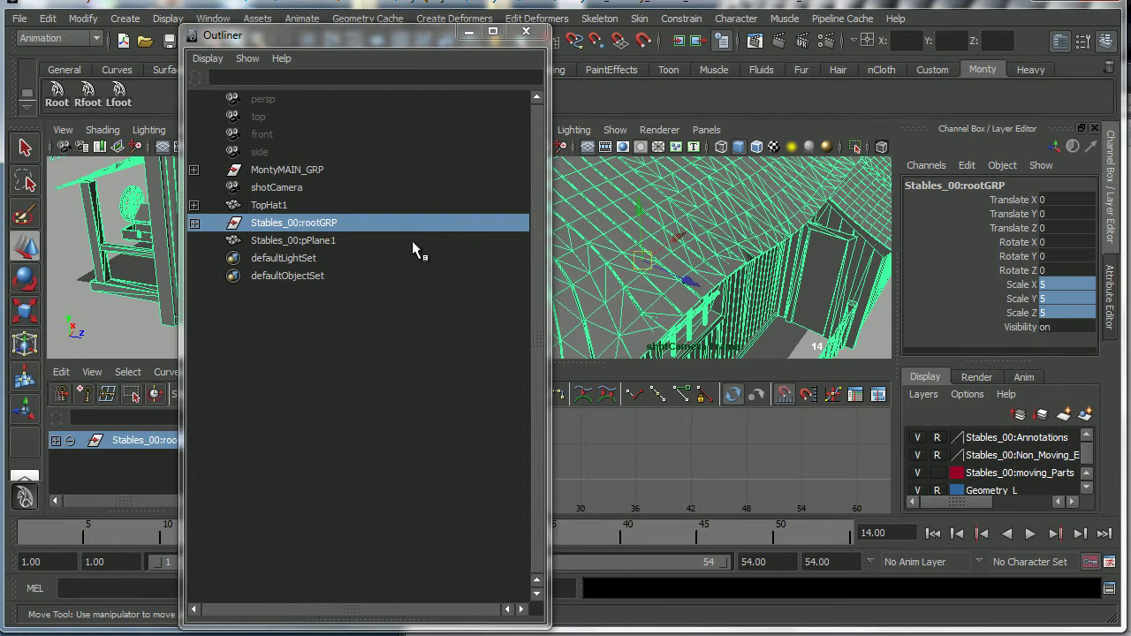
Maximize the perspective view, frame the enlarged stables, and play the run cycle
click(468, 32)
alt+drag(265, 256, 387, 261)
key(space)
alt+right_drag(413, 270, 548, 340)
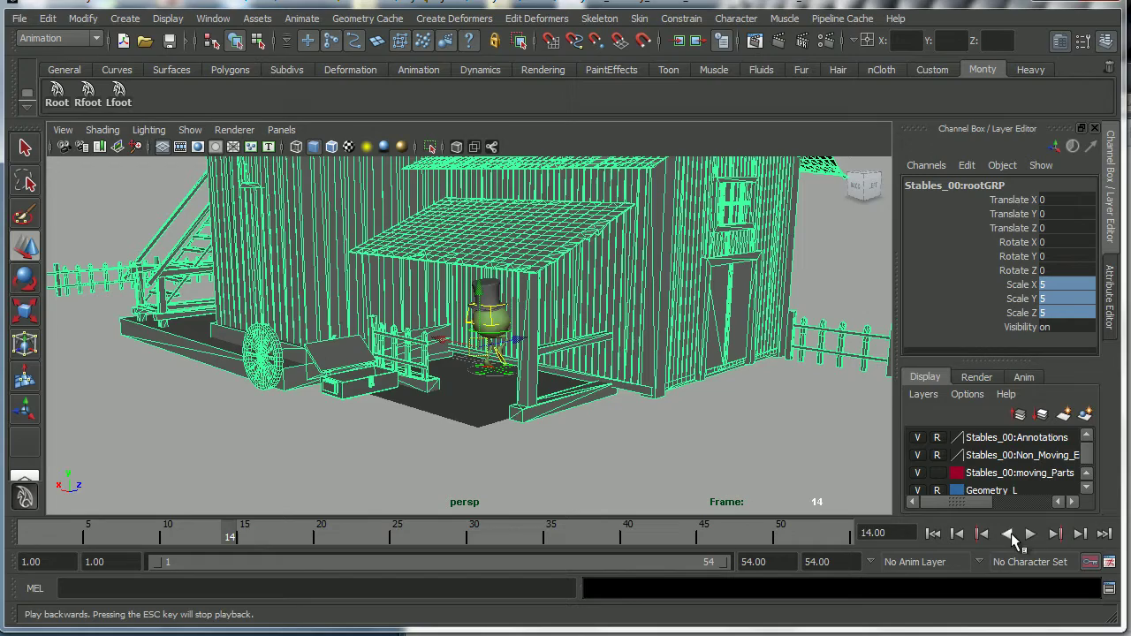
click(1030, 534)
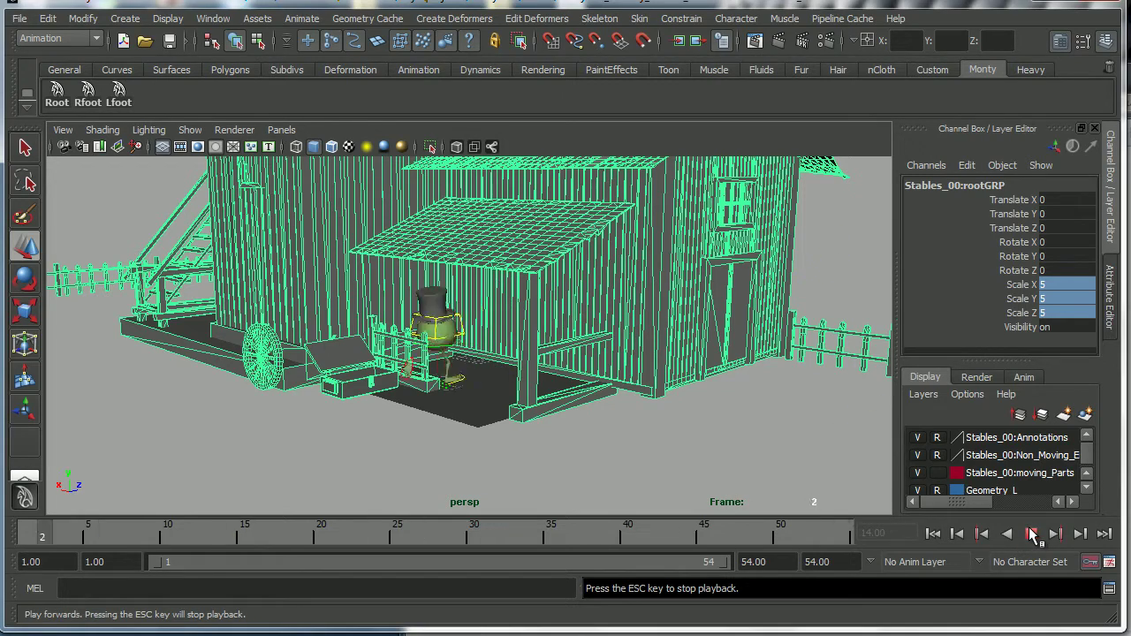
click(1029, 534)
Move the stable set 59.968 along X and play back to check Monty's placement
alt+drag(706, 382, 585, 389)
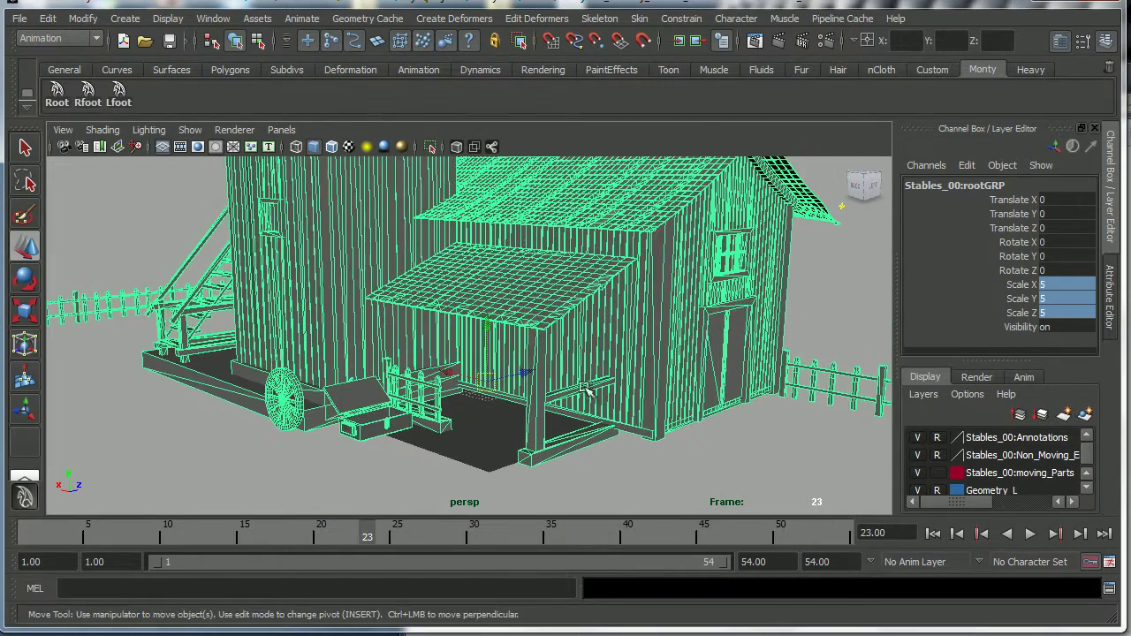
drag(451, 375, 382, 343)
alt+drag(627, 390, 570, 426)
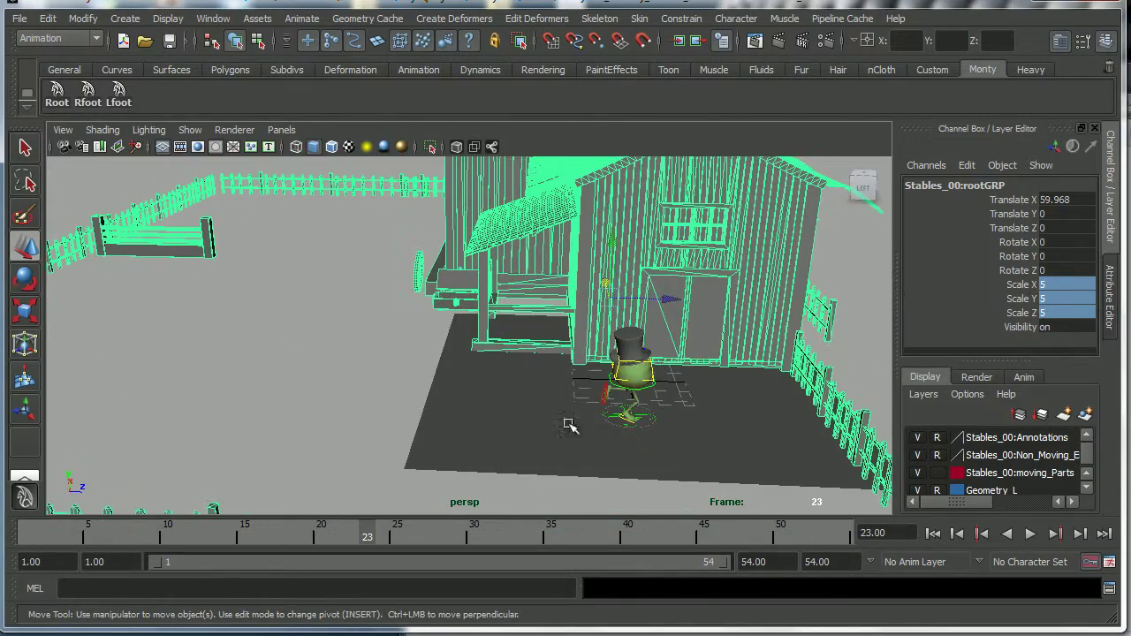
click(1032, 533)
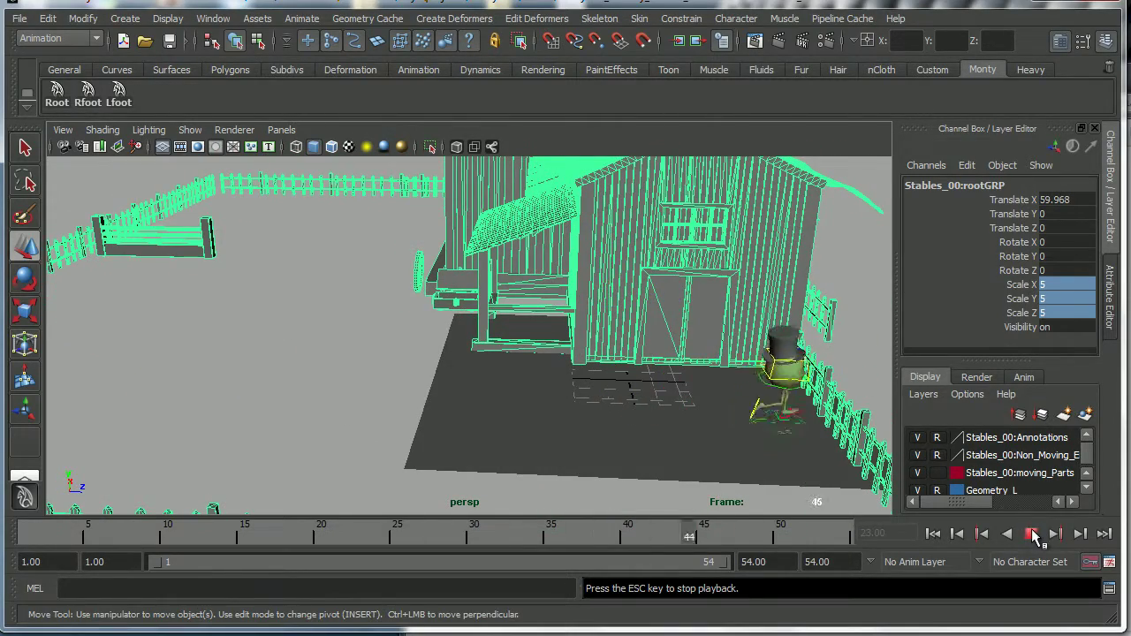
click(1032, 534)
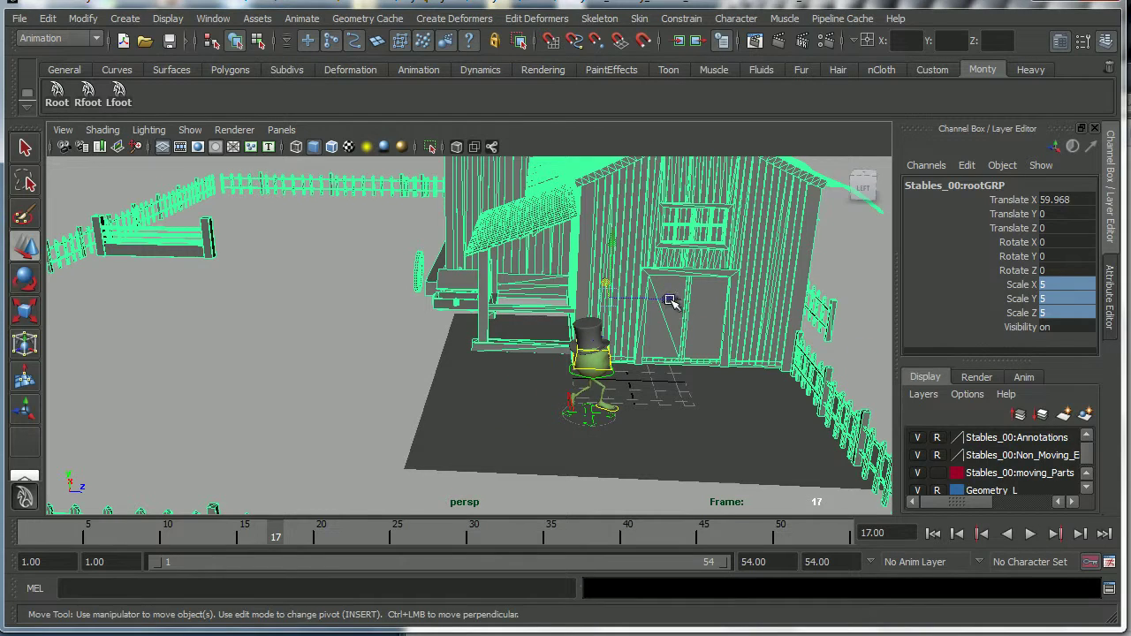
alt+drag(671, 301, 563, 397)
click(685, 449)
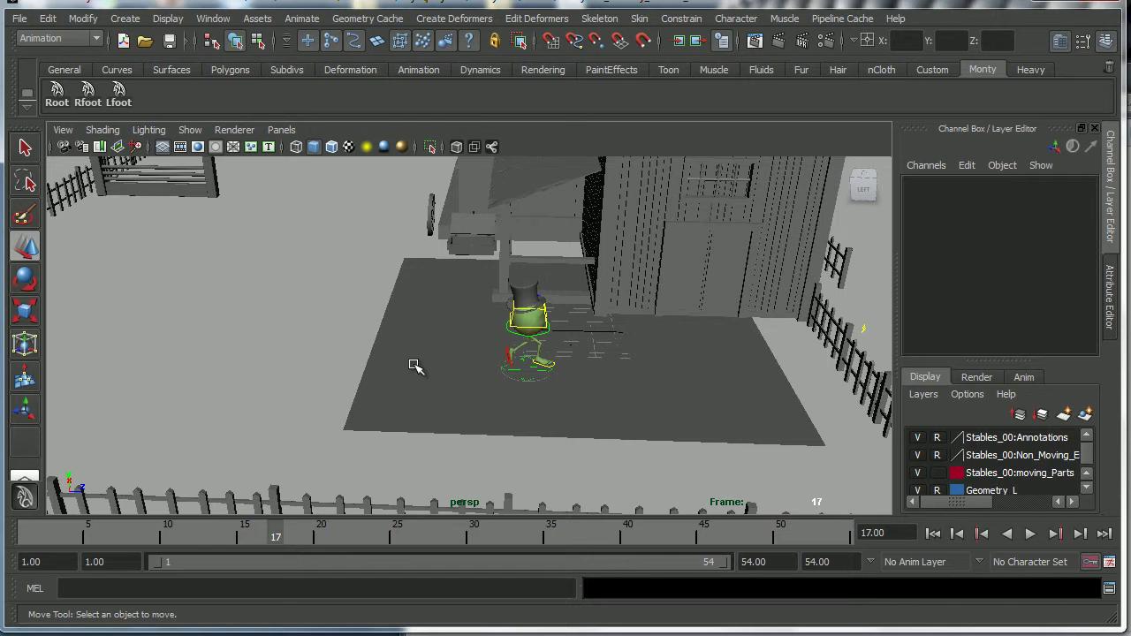
Select the ground plane Stables_00:pPlane1 and scale it to 300 on all axes
click(213, 18)
click(239, 145)
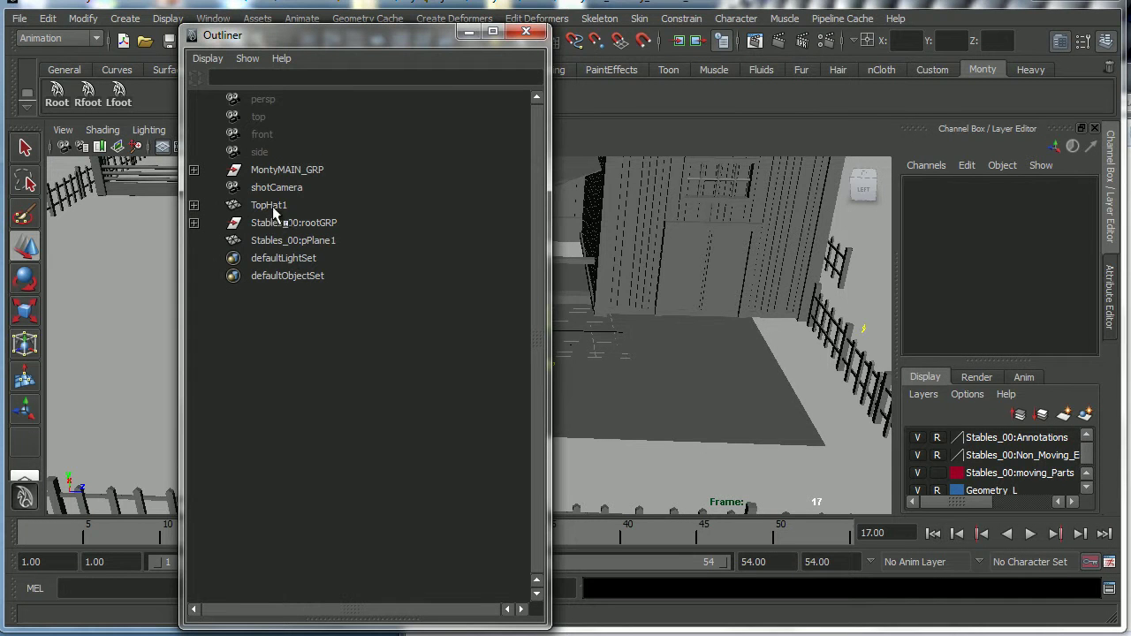
click(289, 242)
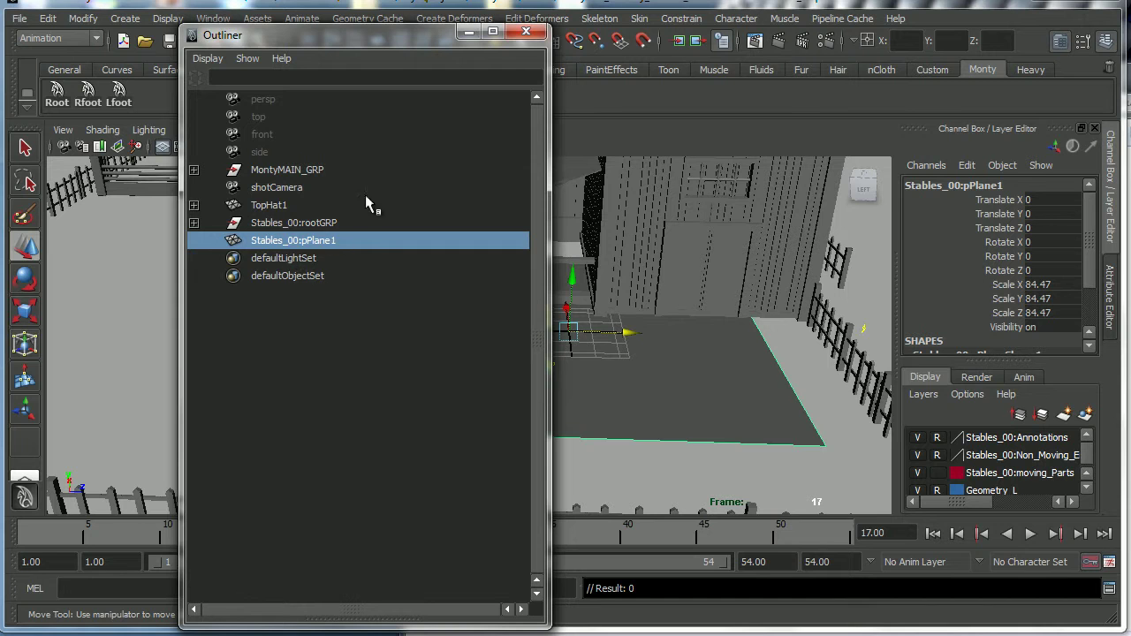
click(469, 34)
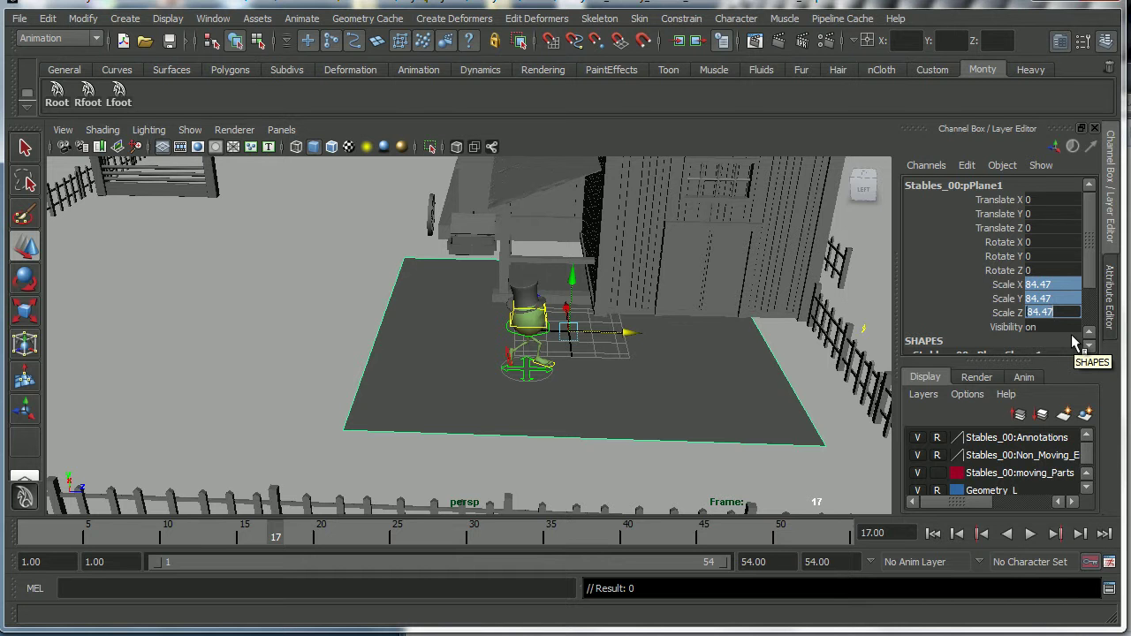
text(300)
key(Return)
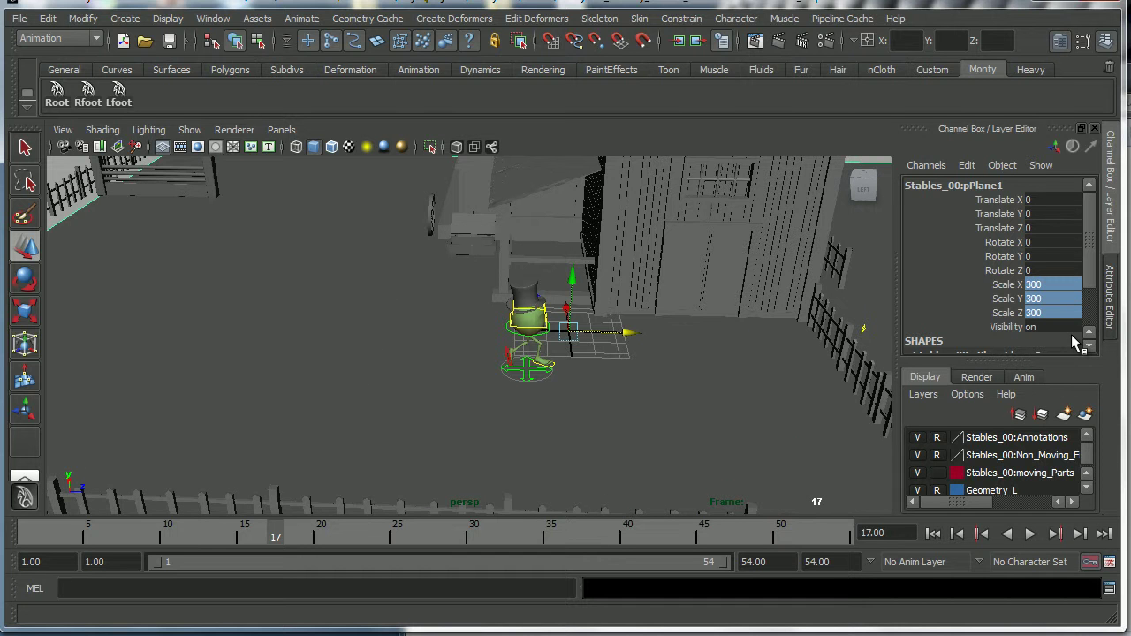
Move the ground plane to Z -36.341 and X 32.136
alt+middle_drag(576, 327, 622, 327)
alt+drag(622, 326, 497, 416)
drag(559, 249, 557, 205)
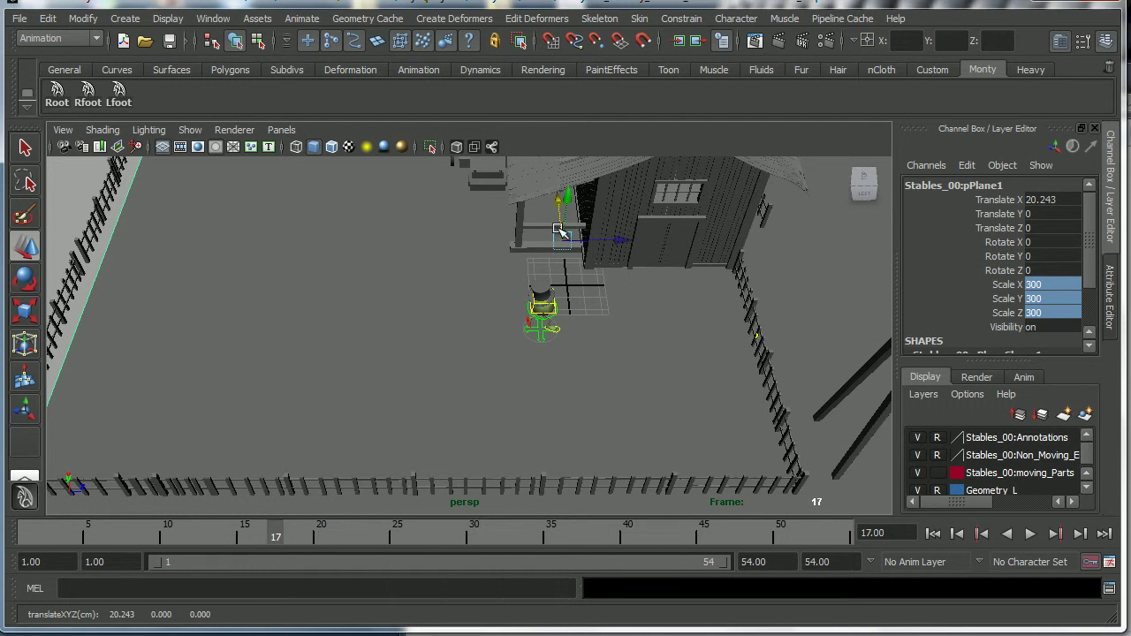
key(ctrl+z)
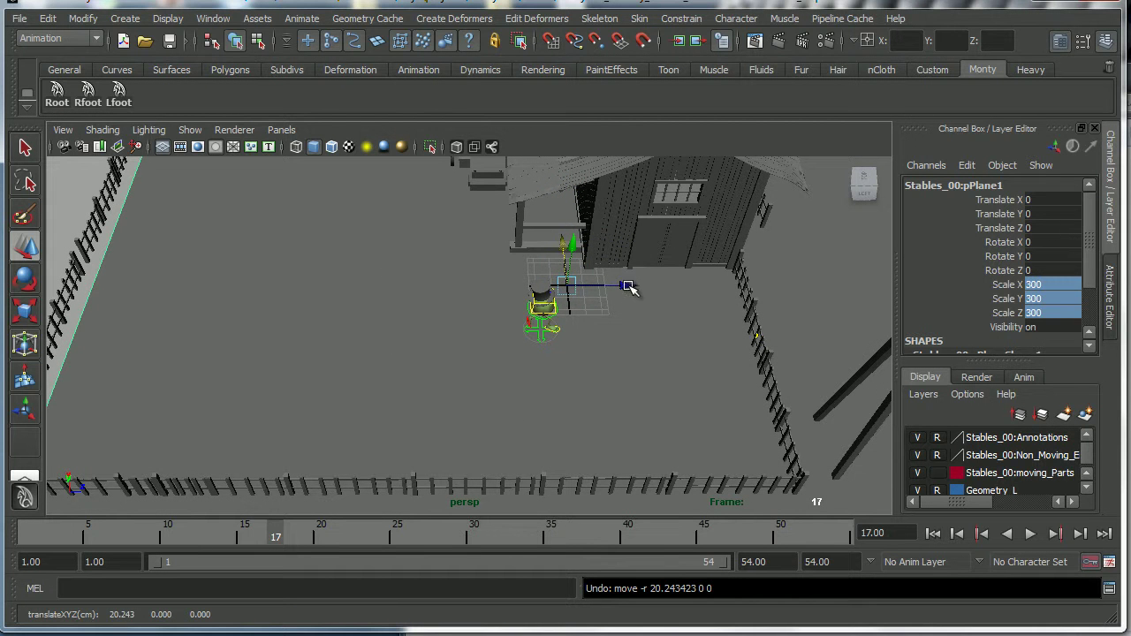
drag(627, 285, 477, 309)
drag(476, 241, 475, 207)
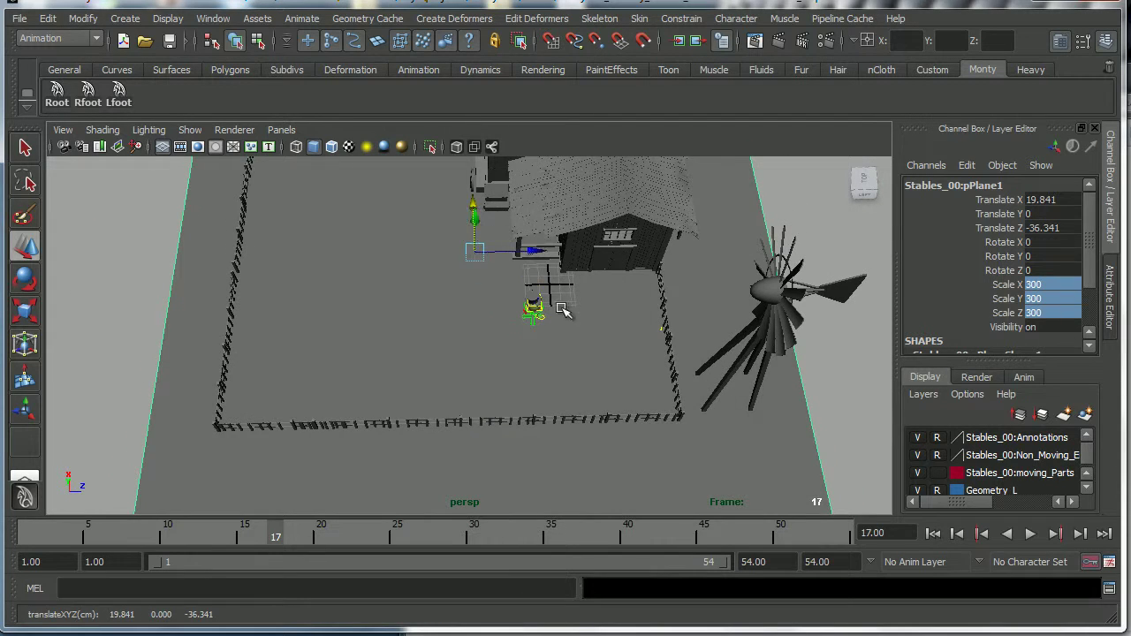
alt+drag(562, 309, 495, 389)
drag(484, 329, 456, 265)
Stretch the ground plane along X to 463.877 and play the run cycle
key(r)
alt+drag(456, 265, 517, 347)
alt+right_drag(517, 347, 672, 371)
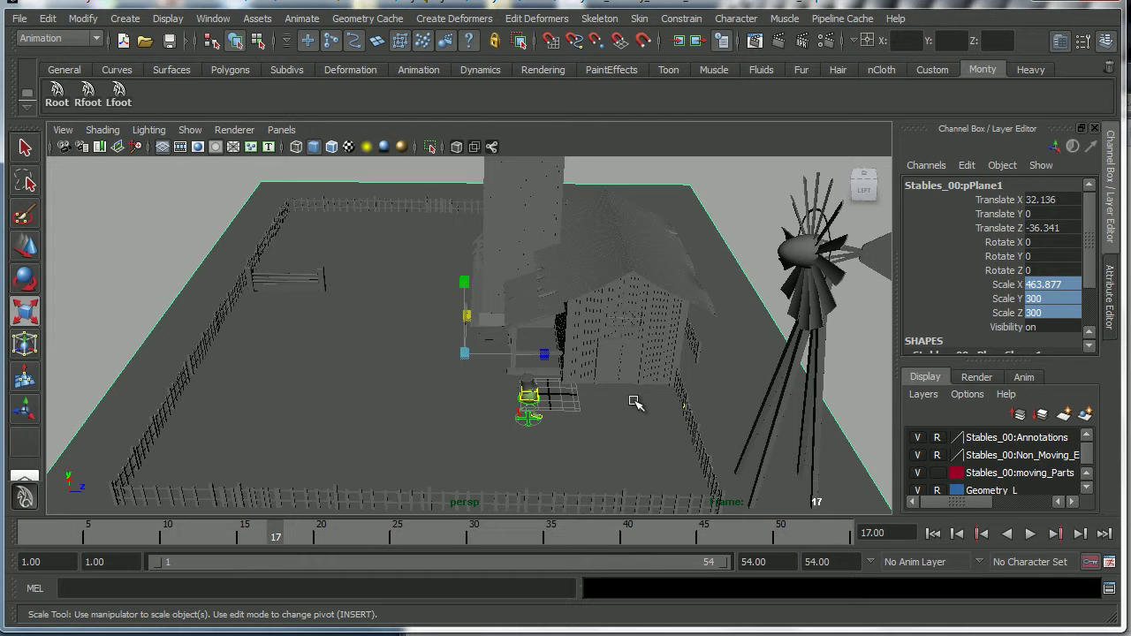
click(1030, 534)
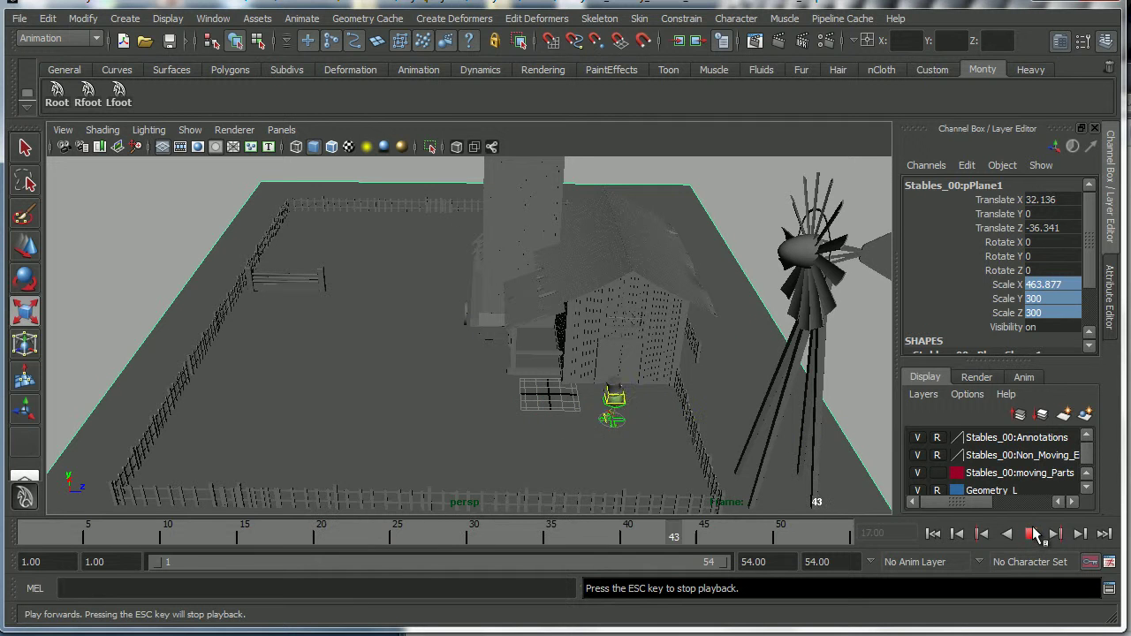
Look through shotCamera in the viewport and play the animation to frame 53
click(288, 133)
mouse_move(305, 144)
click(451, 164)
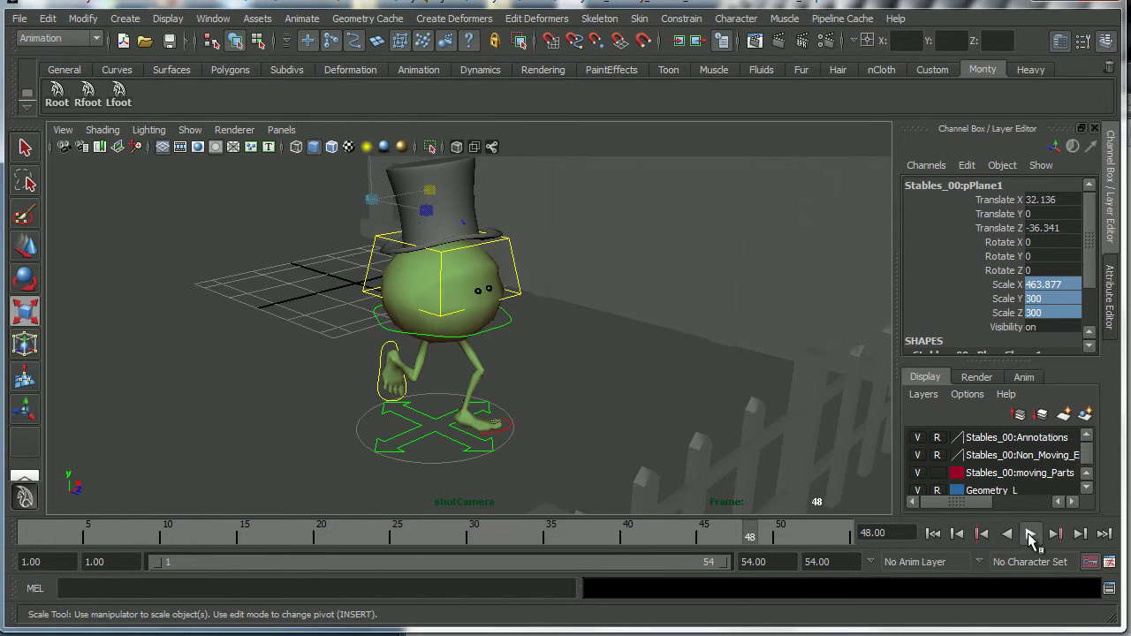
click(1030, 535)
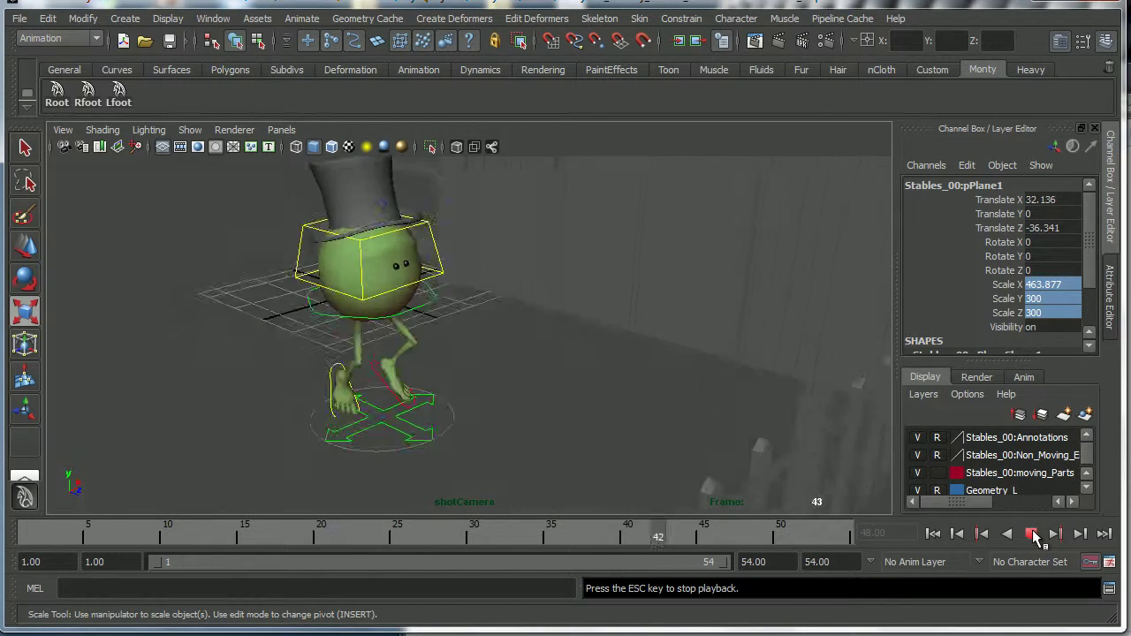
click(1030, 534)
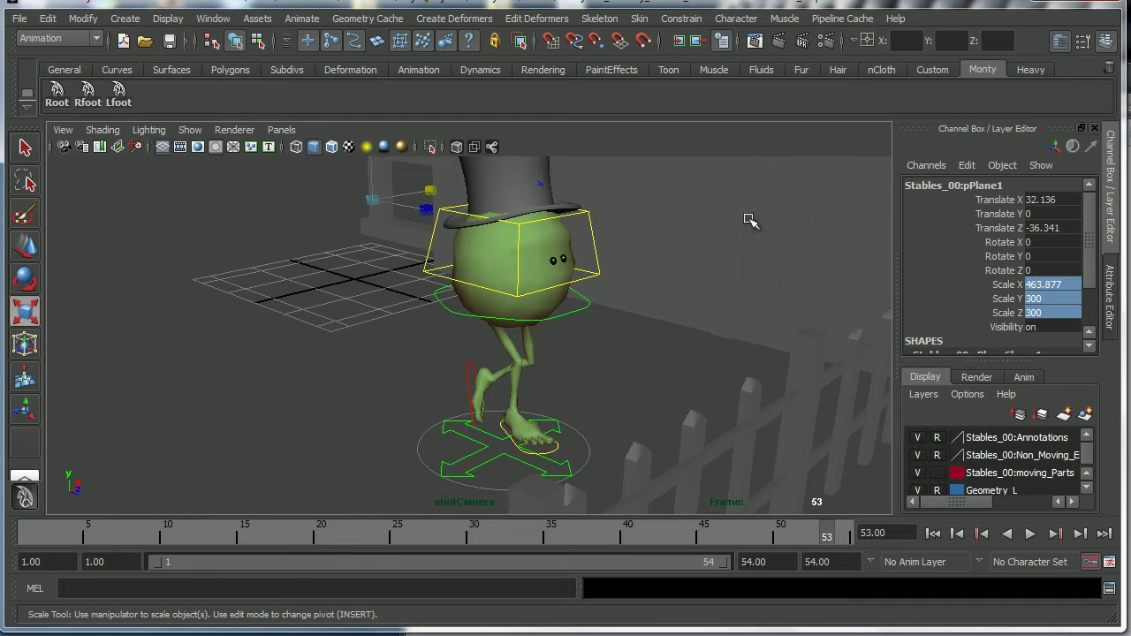
Unlock shotCamera's translate and rotate channels via the Outliner and Channel Box
click(213, 21)
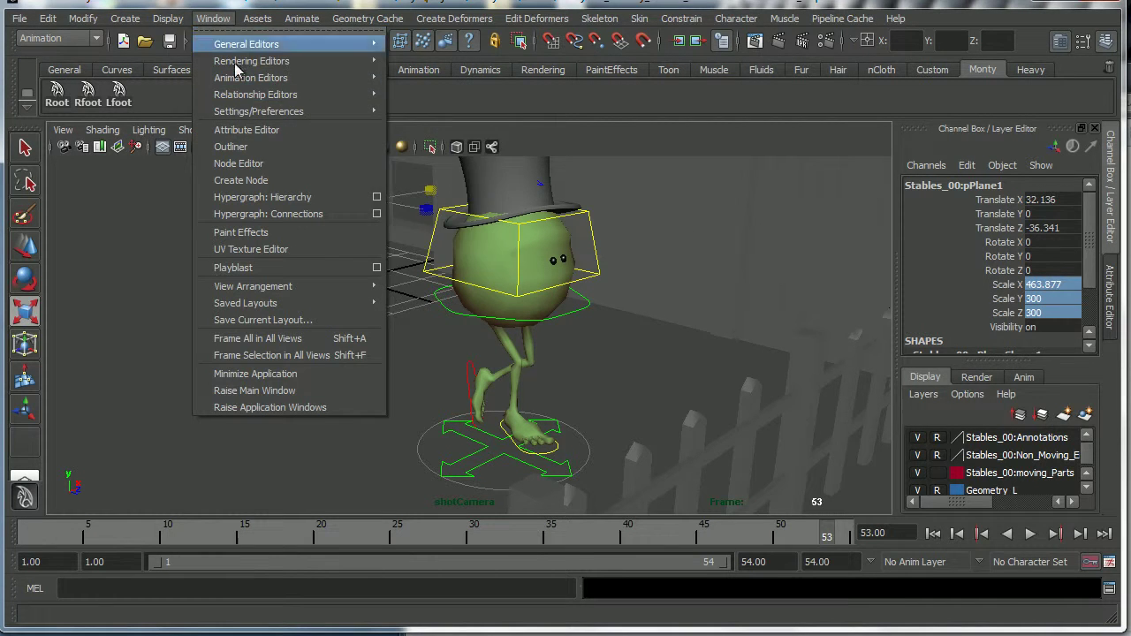
click(232, 149)
click(291, 187)
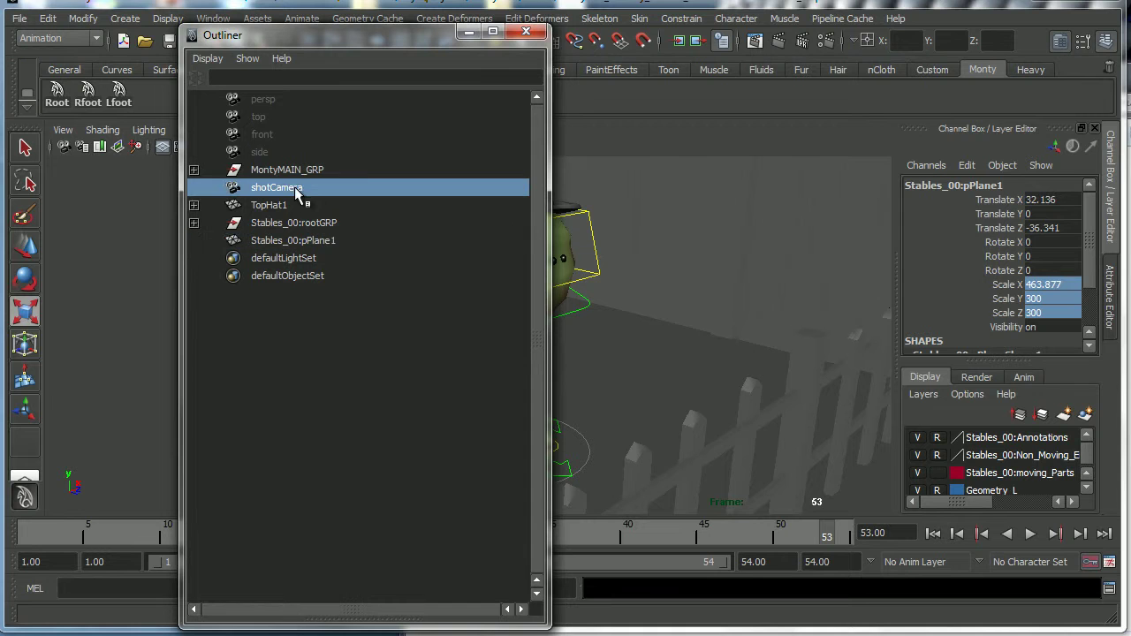
drag(1000, 204, 999, 273)
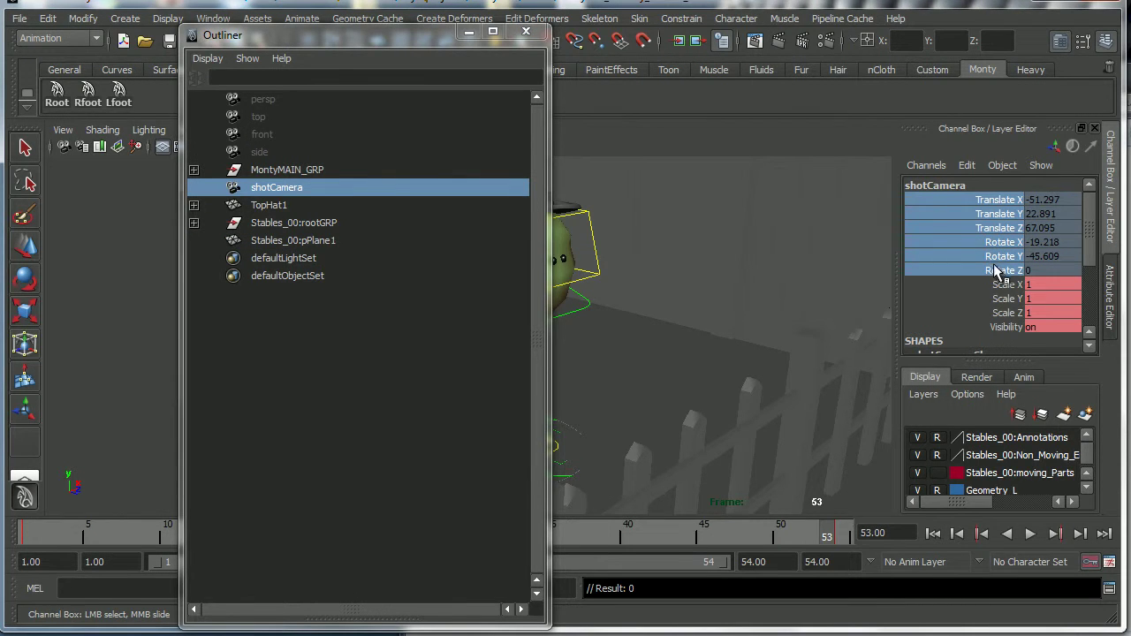
right_click(1004, 269)
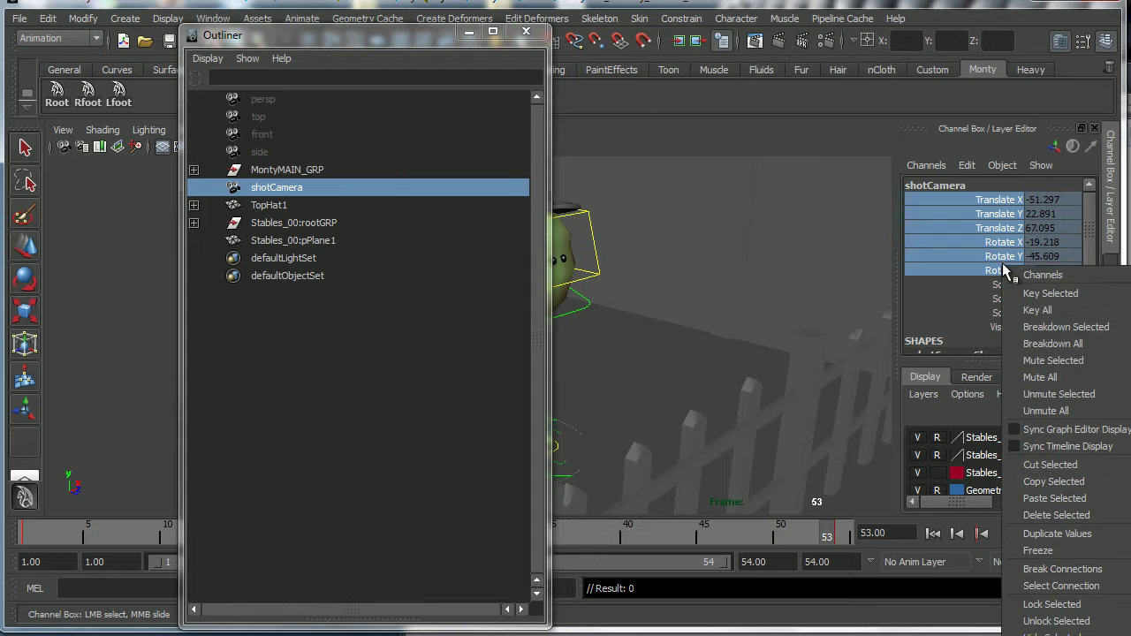
click(1025, 623)
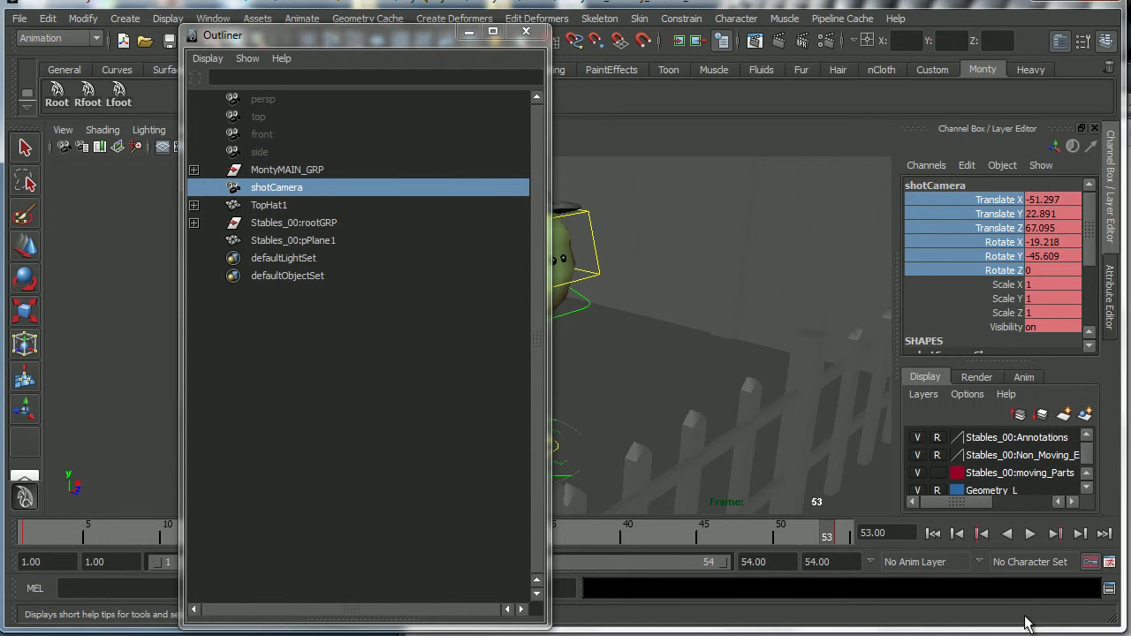
click(469, 33)
Pull shotCamera back from Monty and tilt it down so he sits lower right in frame
click(839, 534)
alt+drag(783, 452, 536, 398)
alt+right_drag(536, 399, 651, 446)
alt+middle_drag(651, 447, 671, 475)
alt+drag(671, 476, 607, 436)
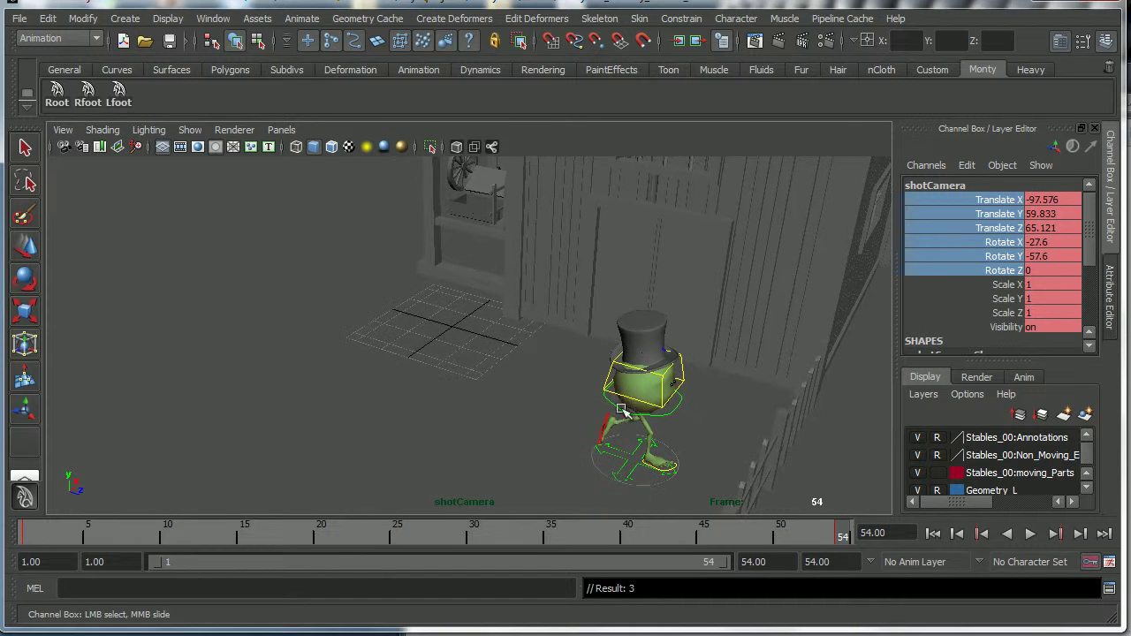
Return to frame 1 and reframe shotCamera at a steeper angle over the yard
click(25, 547)
alt+drag(294, 432, 233, 397)
mouse_move(233, 396)
alt+middle_down()
mouse_move(215, 391)
mouse_move(225, 404)
alt+middle_up()
alt+right_drag(224, 404, 213, 398)
alt+middle_drag(212, 399, 223, 402)
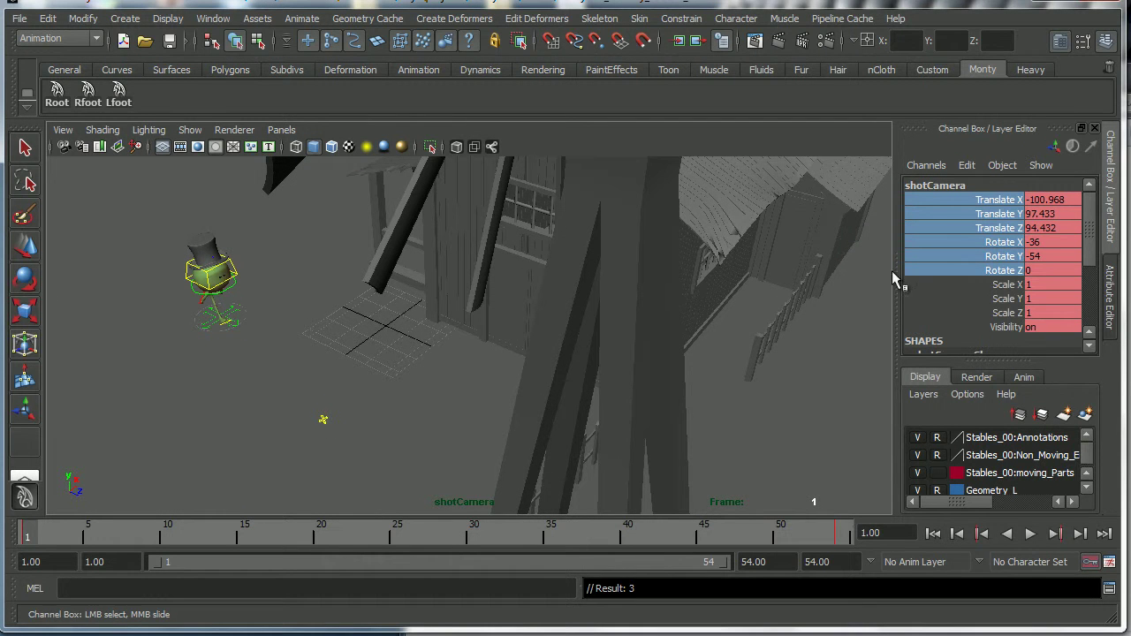
Play the run cycle, pause at frame 50, and hide NURBS Curves in the viewport
click(1030, 534)
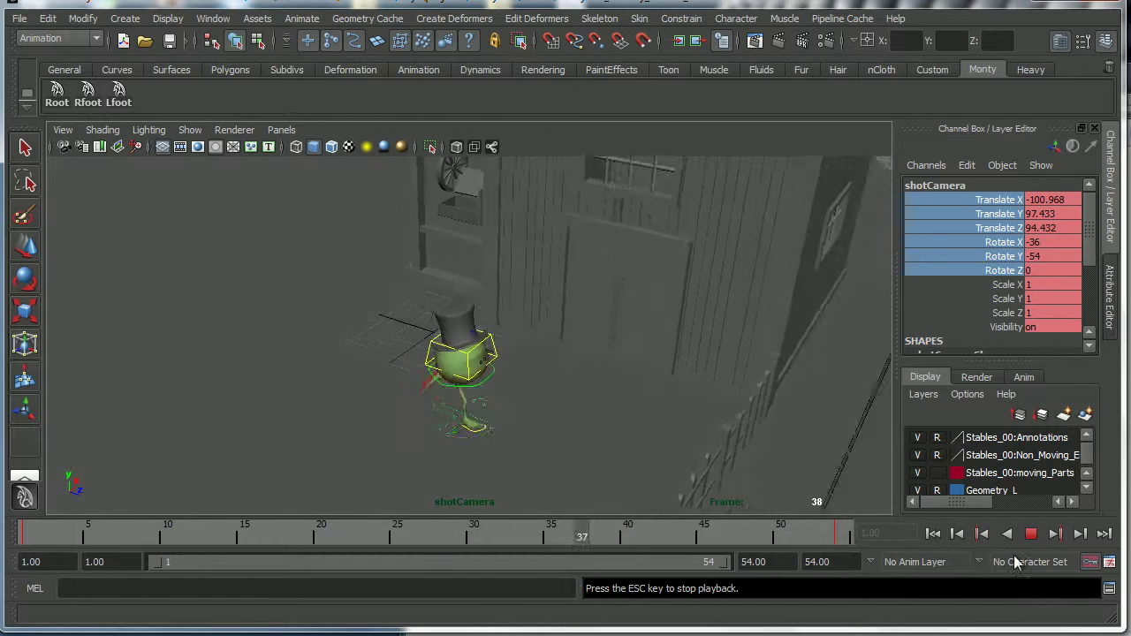
click(1032, 534)
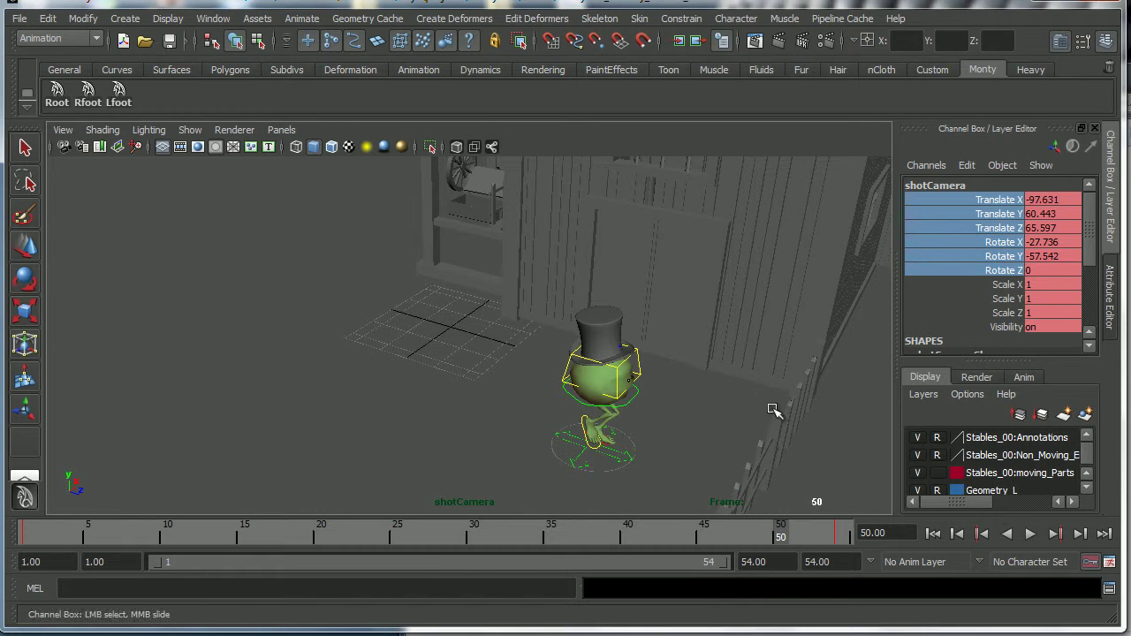
click(190, 130)
click(221, 212)
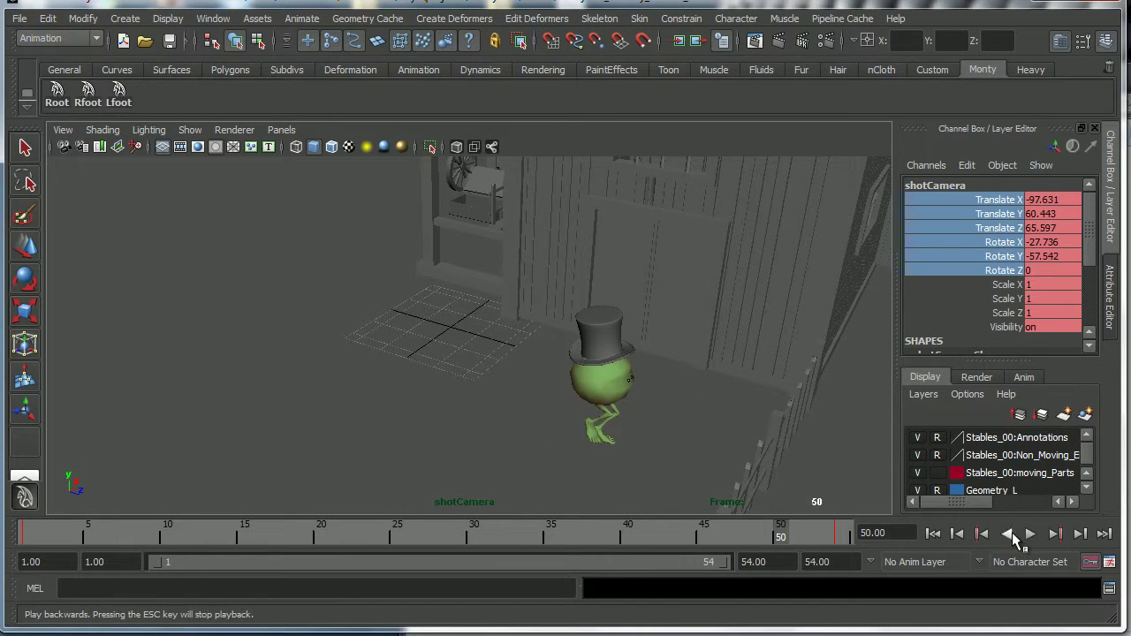
click(1028, 535)
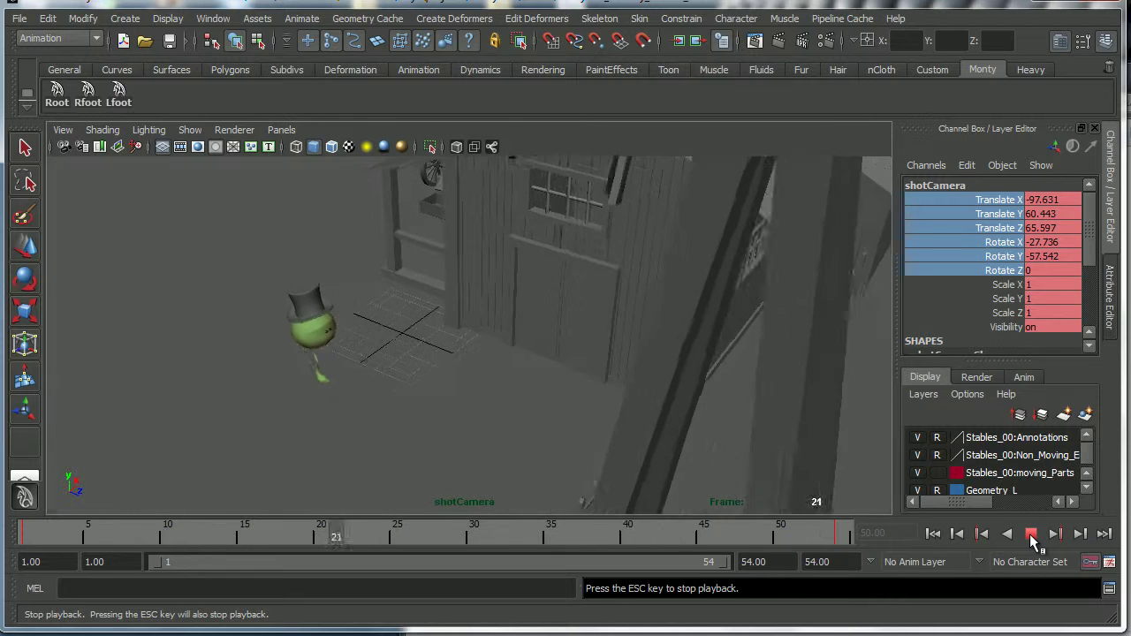
click(1032, 535)
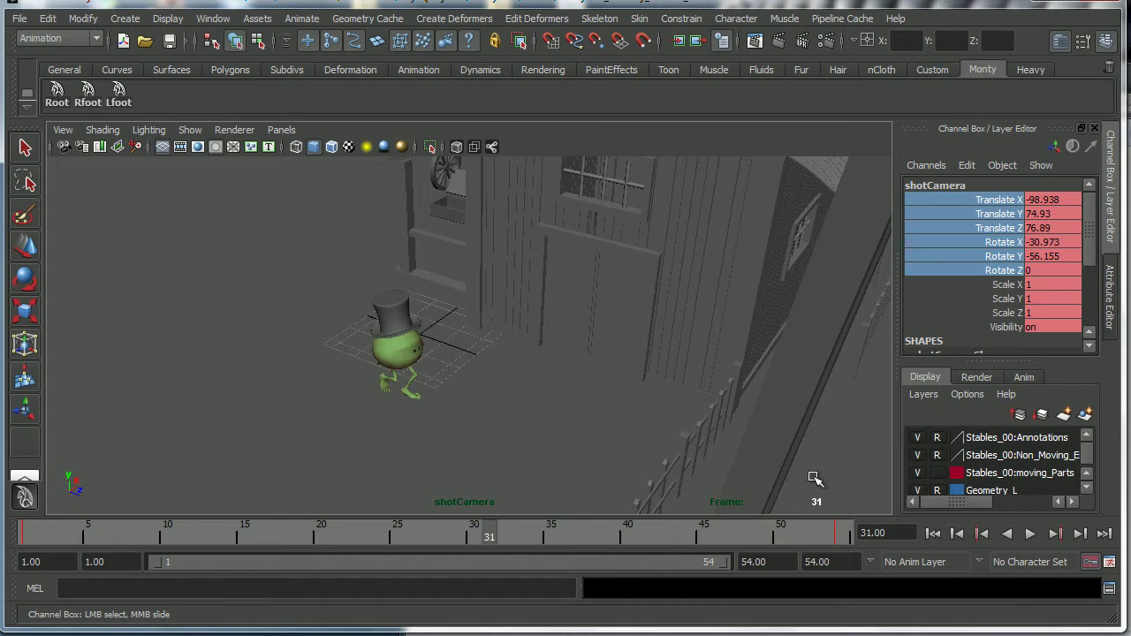
click(1032, 534)
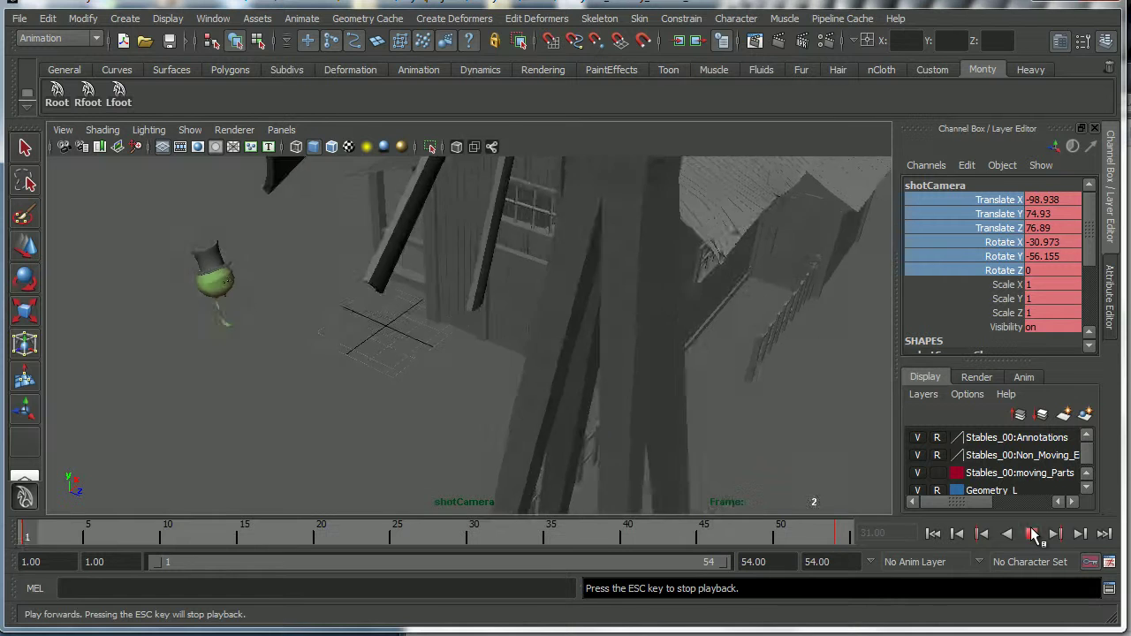
click(1031, 535)
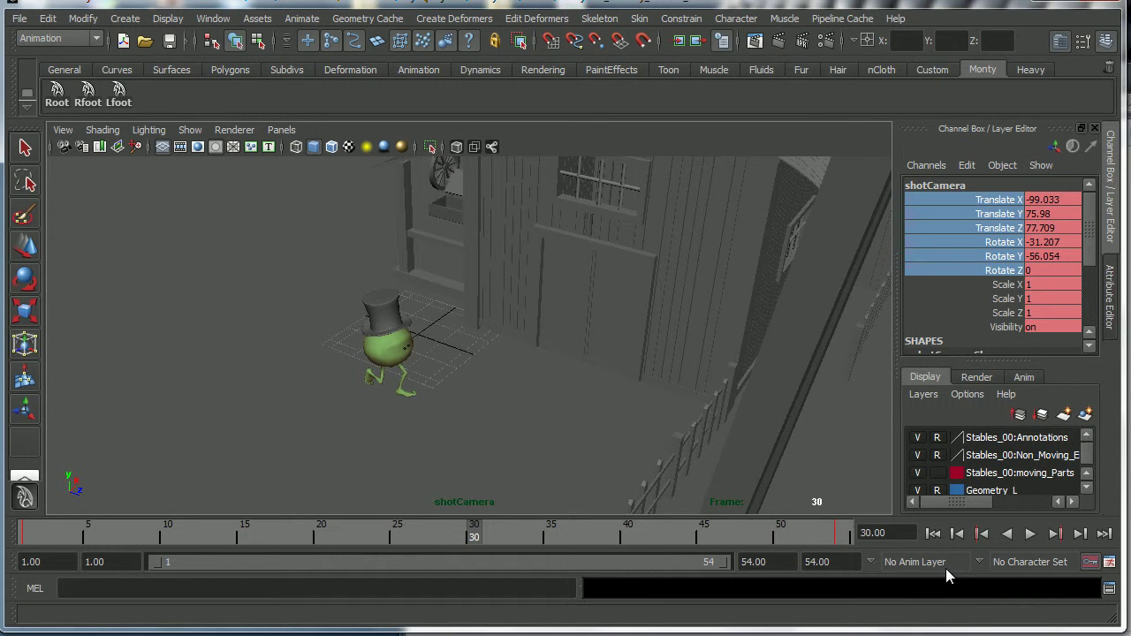
click(1030, 535)
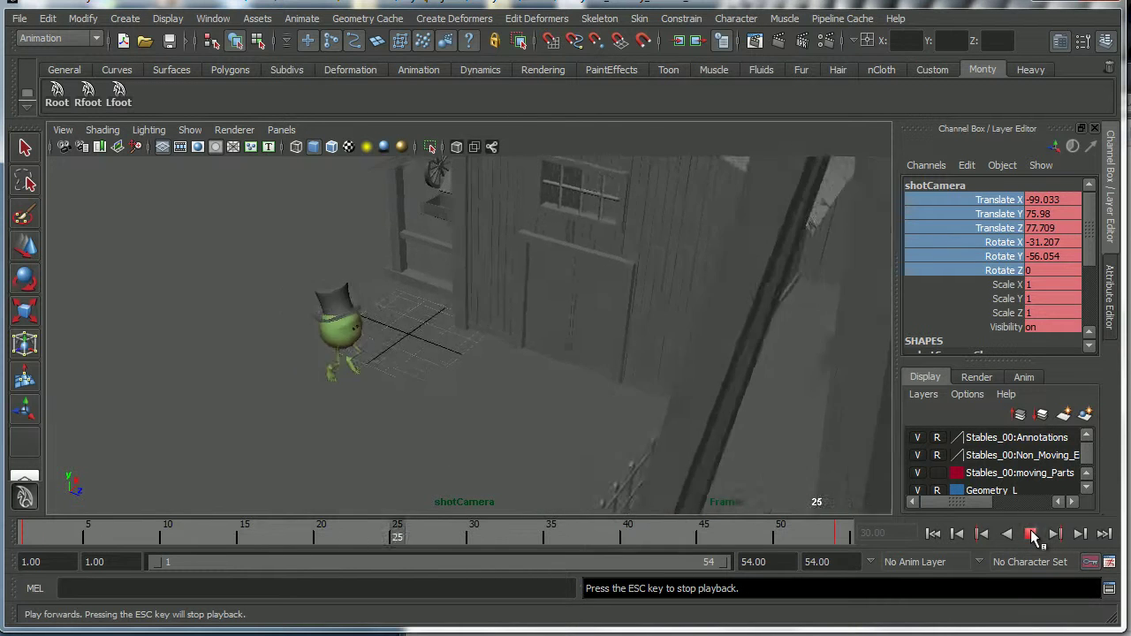
click(1031, 535)
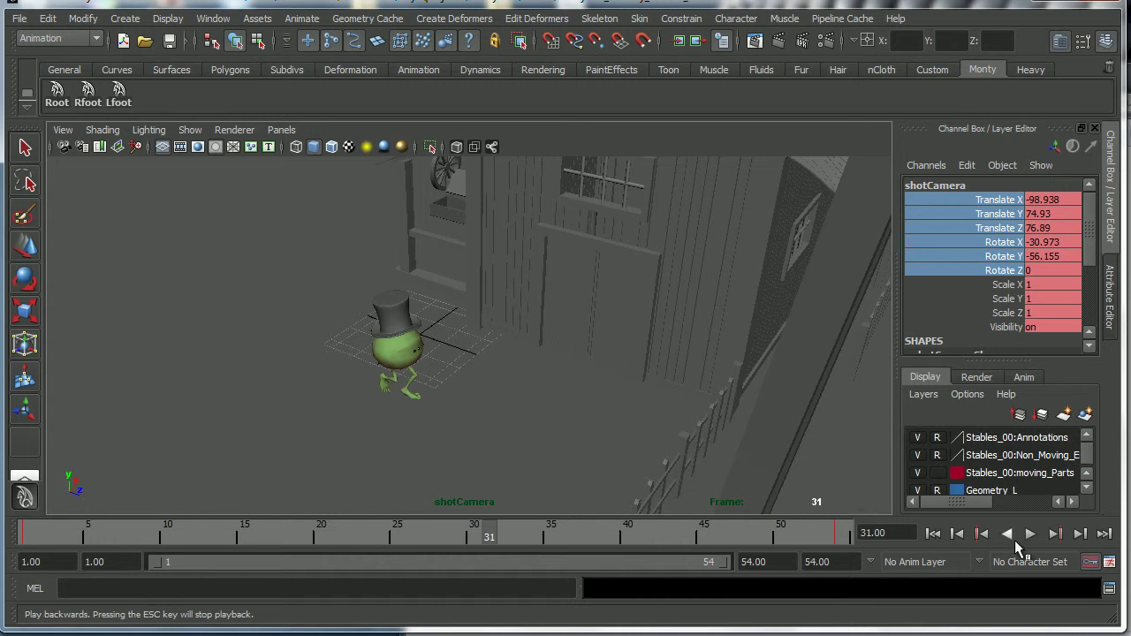
click(1030, 535)
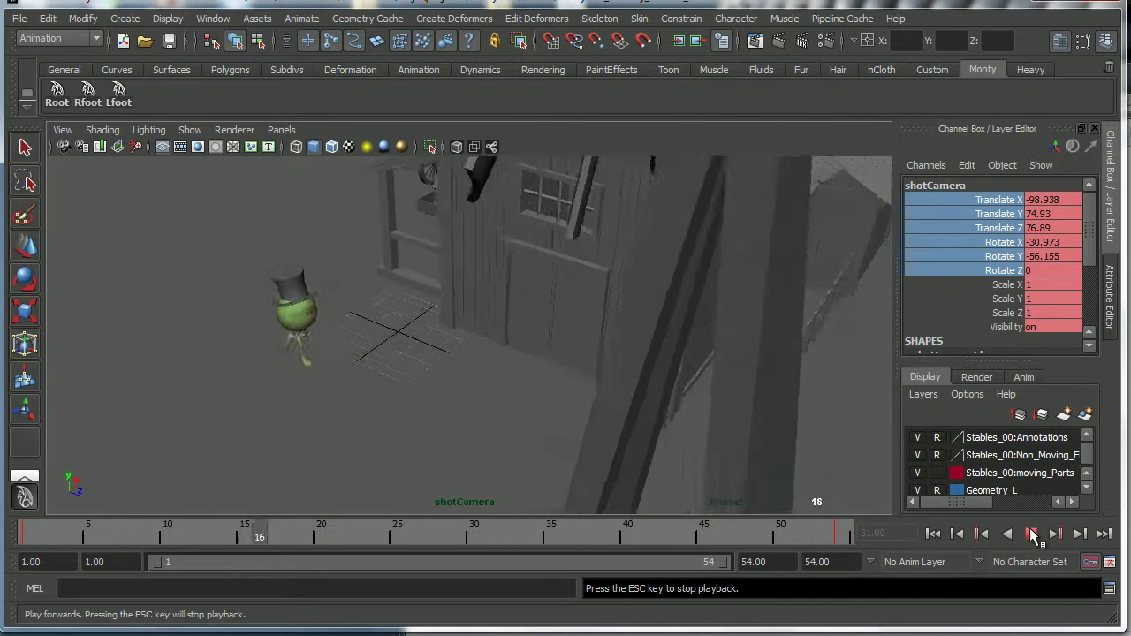
click(1030, 534)
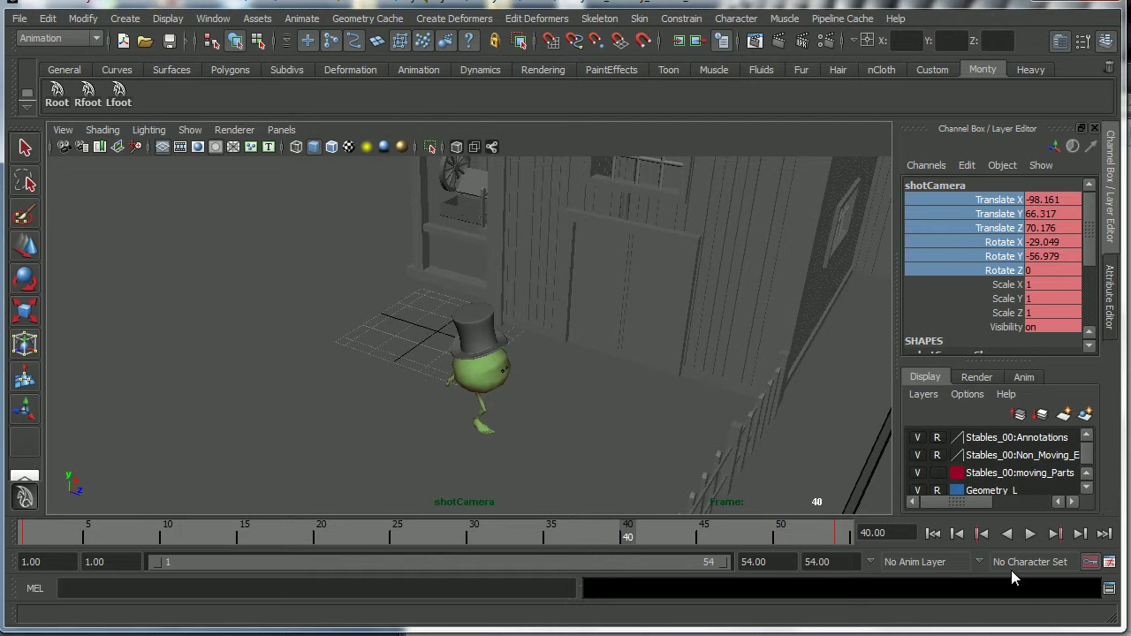